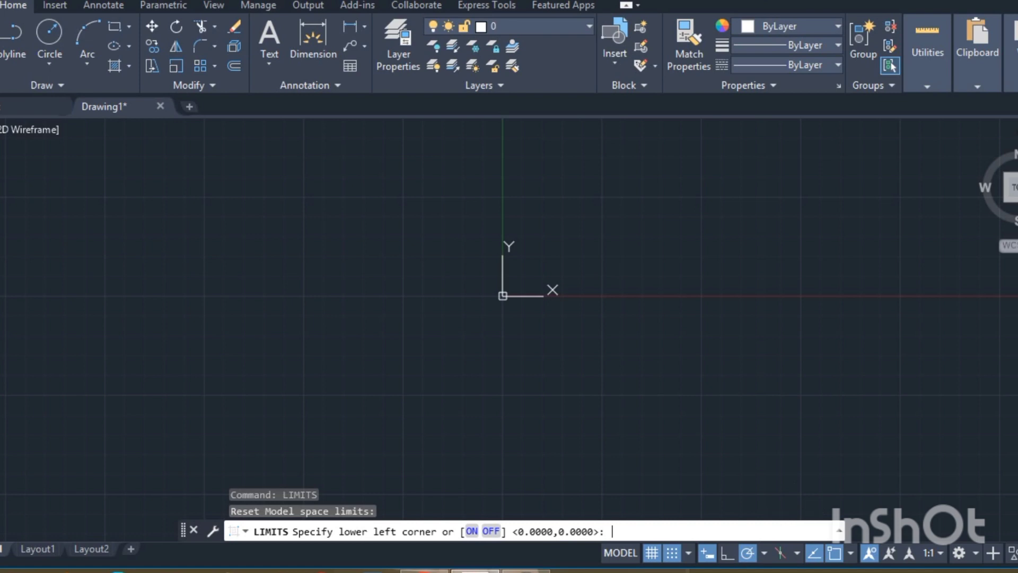
# Set the model space limits with lower left corner 0,0 and upper right corner 50,50, and turn the grid on
pyautogui.press('Return')
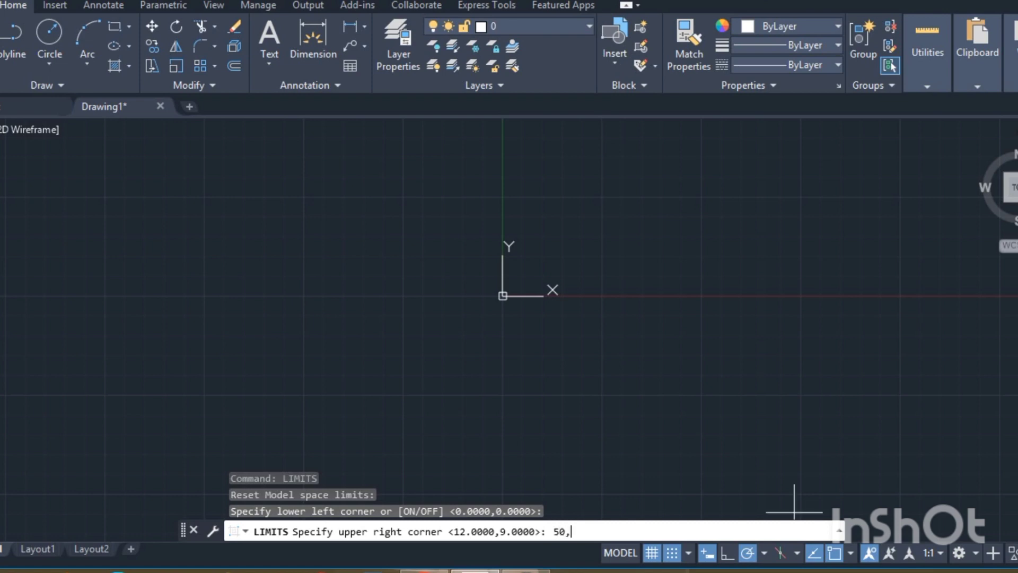
pyautogui.press('Return')
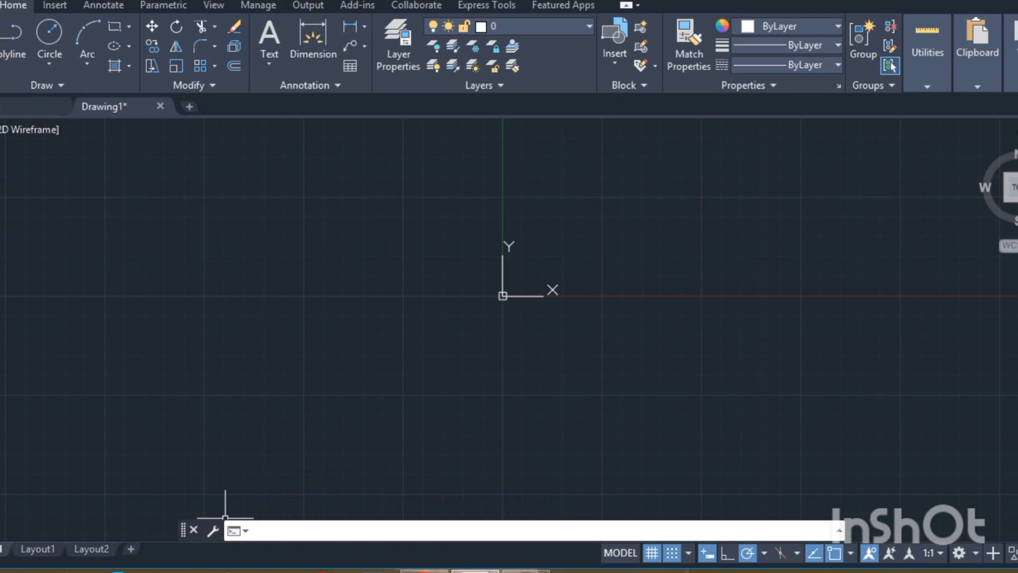
pyautogui.write('grid')
pyautogui.press('Return')
pyautogui.write('on')
pyautogui.press('Return')
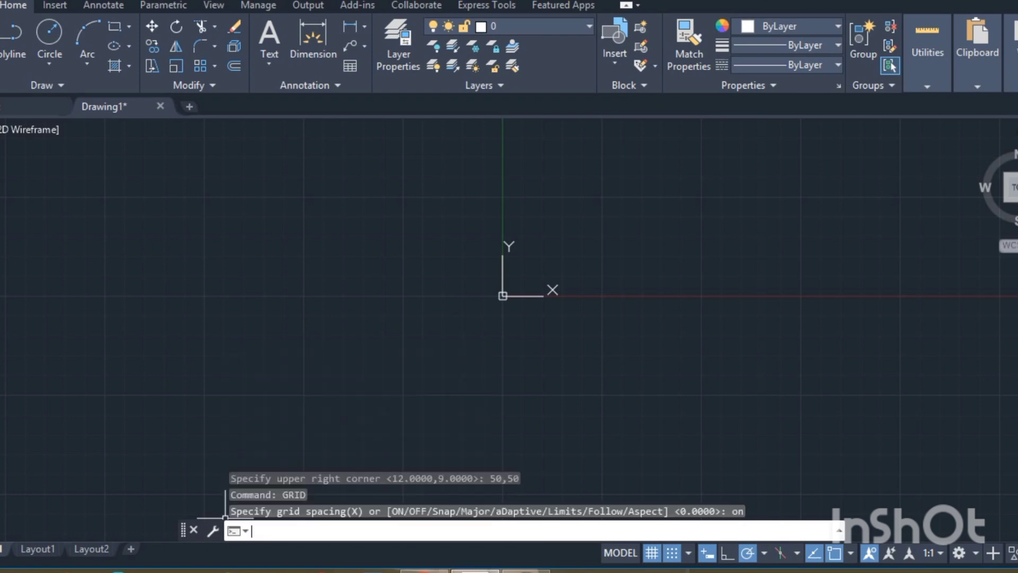
# Set the GRIDDISPLAY variable to 0 so the grid is confined to the drawing limits
pyautogui.write('griddispay')
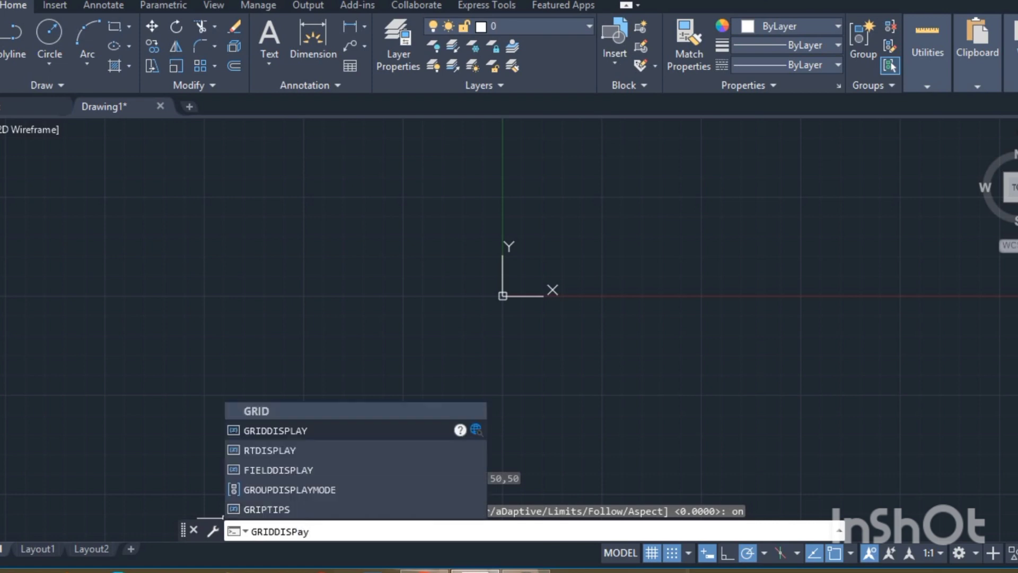
pyautogui.press('Return')
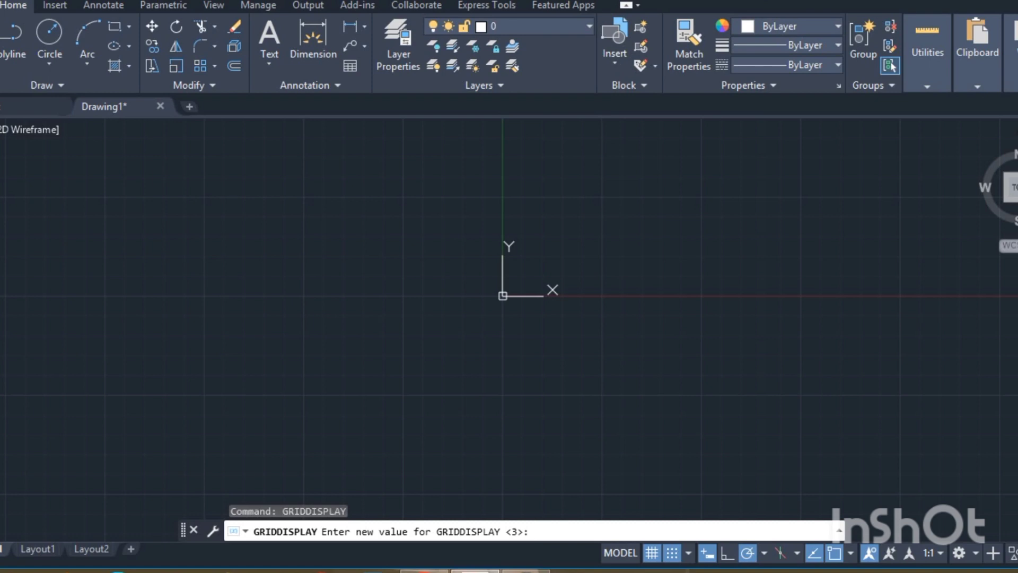
pyautogui.press('Return')
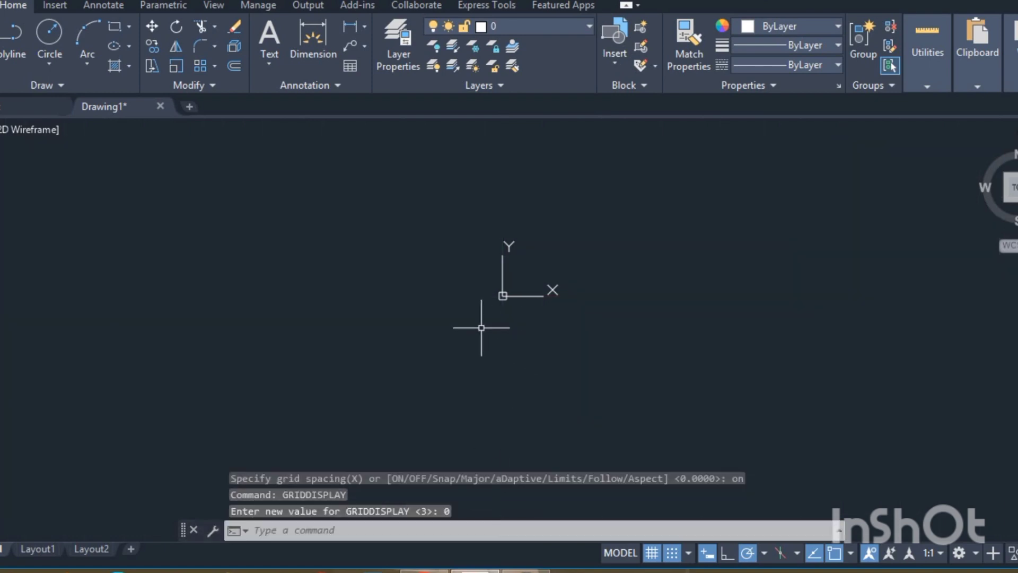
pyautogui.scroll(-4, 482, 328)
# Set the grid's Limits option to Yes to display it beyond the limits, and toggle the grid off and back on
pyautogui.write('gri')
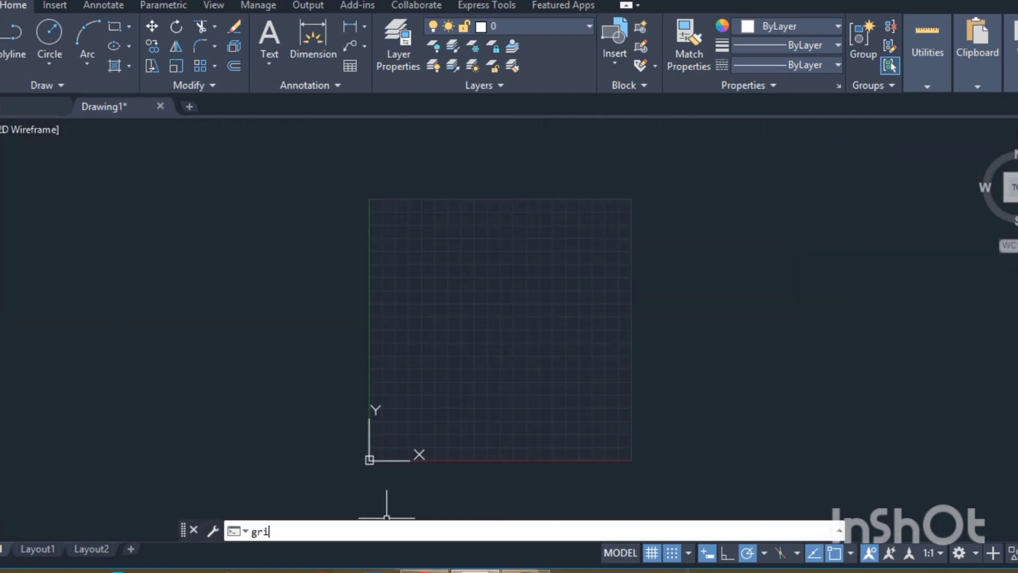
pyautogui.write('d')
pyautogui.press('Return')
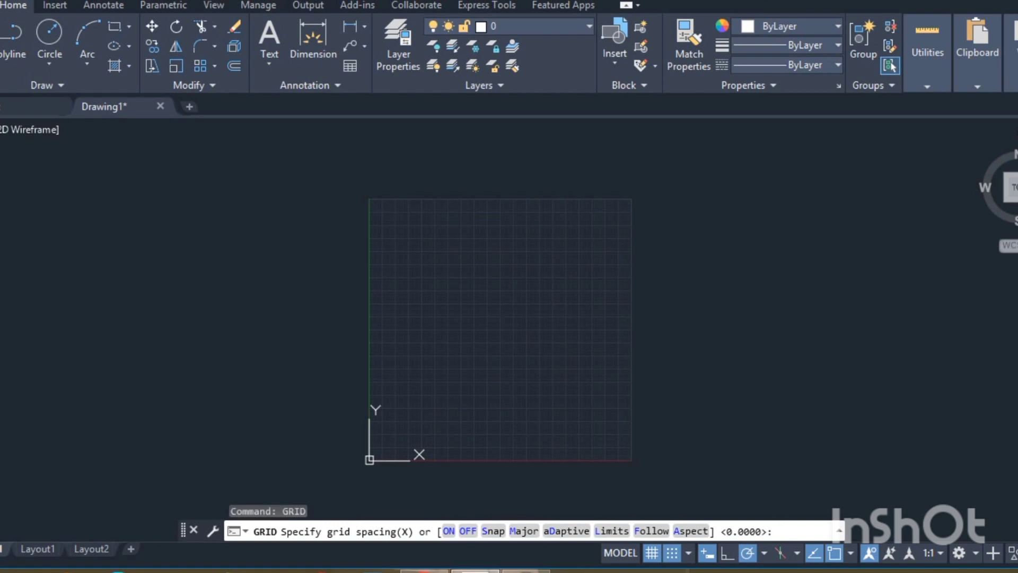
pyautogui.write('L')
pyautogui.press('Return')
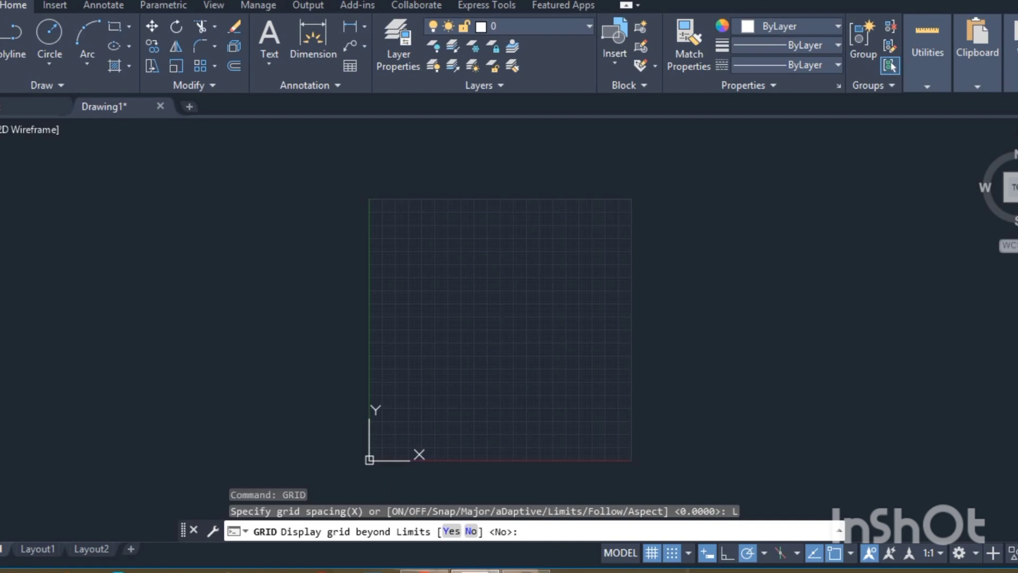
pyautogui.press('Return')
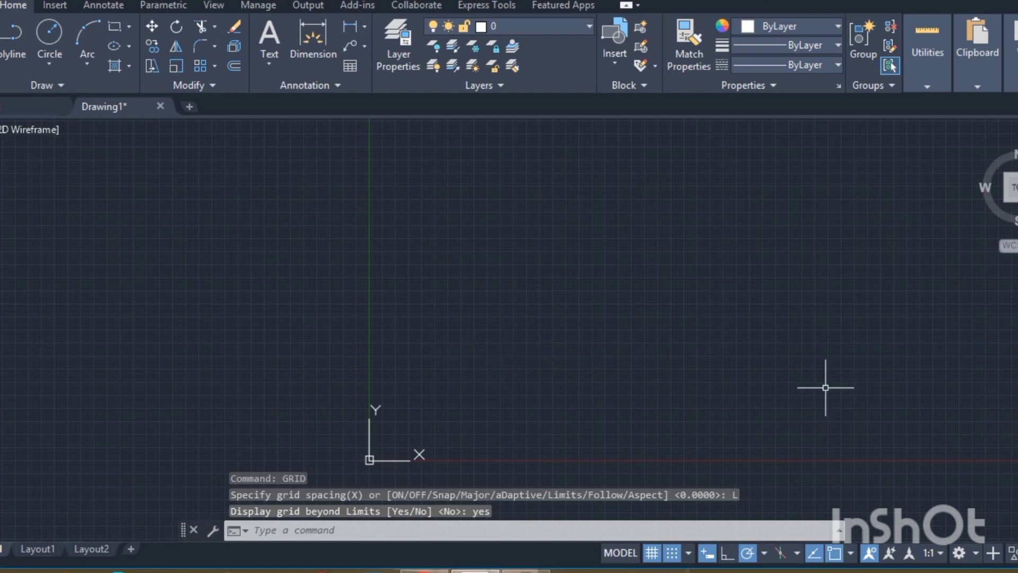
pyautogui.press('F7')
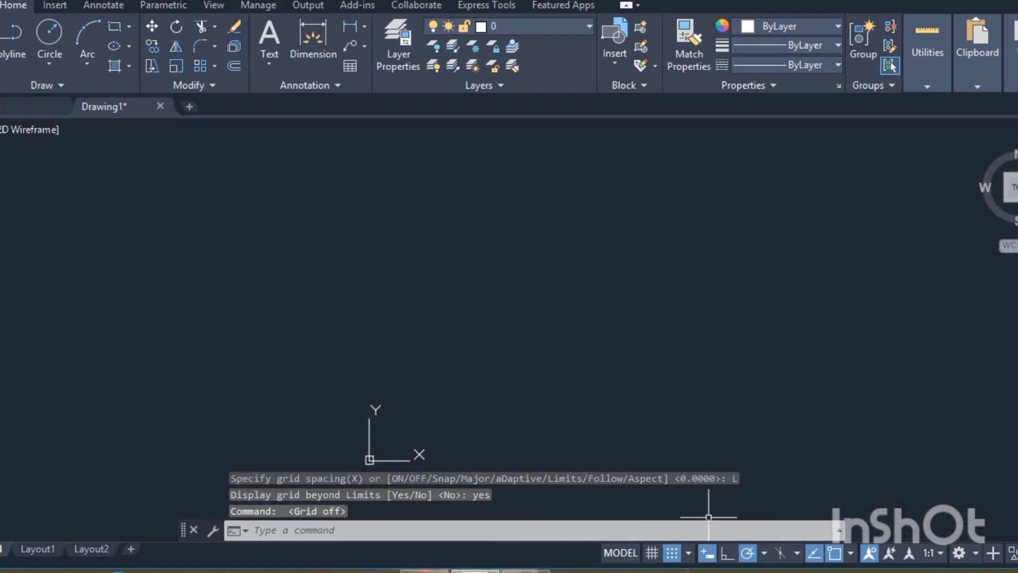
pyautogui.press('F7')
# Turn limits checking ON with the LIMITS command
pyautogui.write('lim')
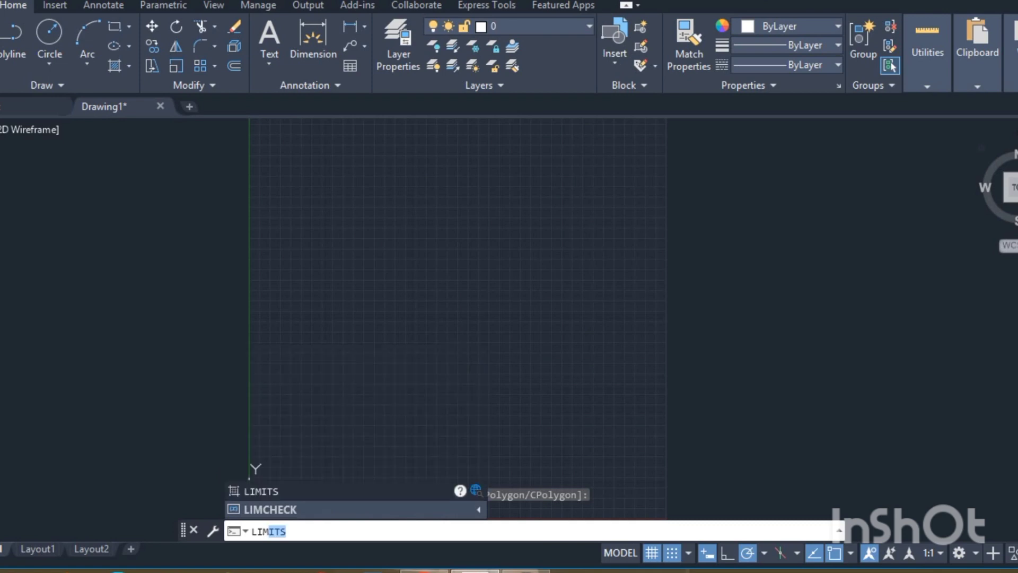
pyautogui.press('Return')
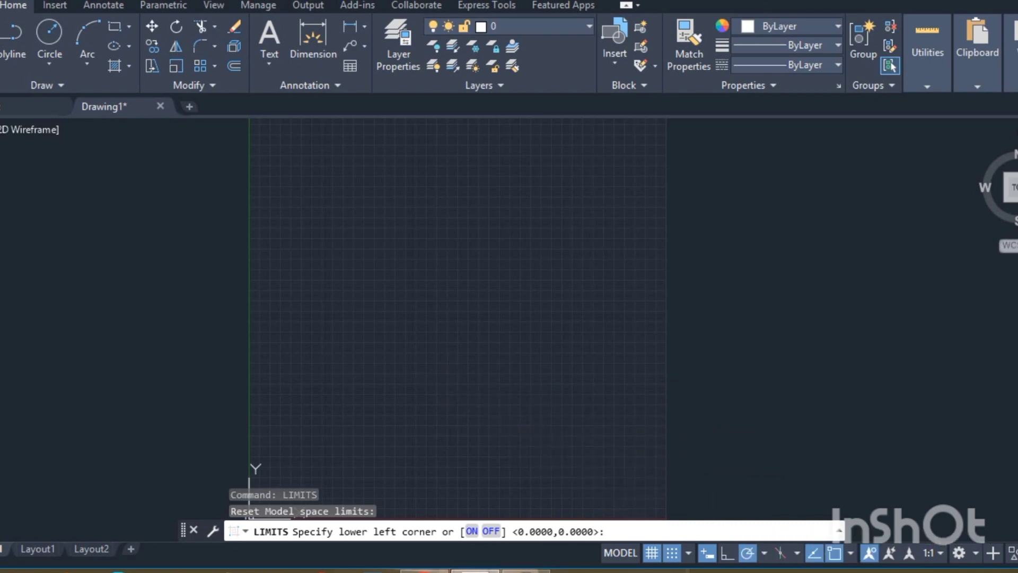
pyautogui.click(472, 532)
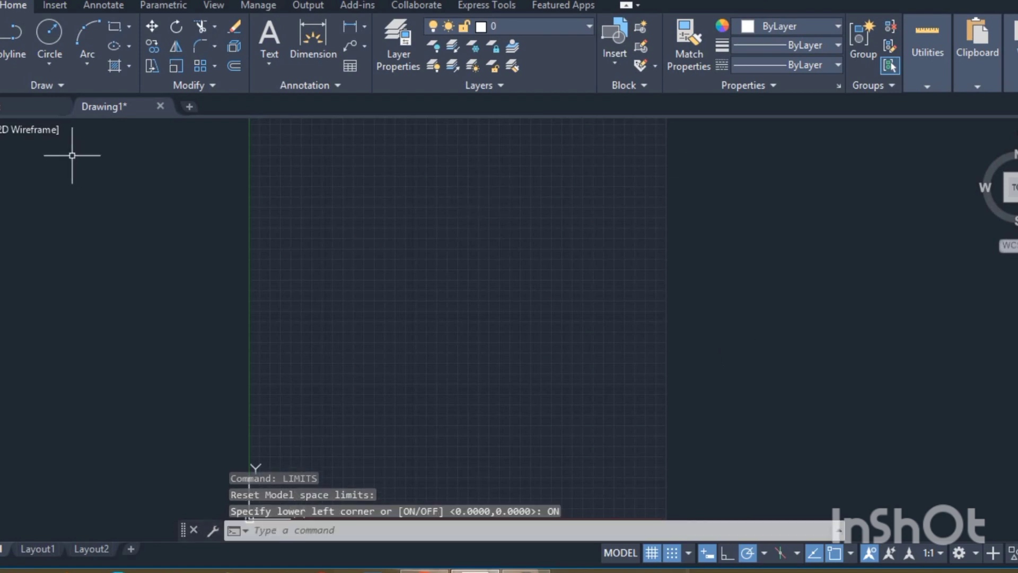
# Start a line in the upper part of the grid and try to place its next point outside the right edge of the limits
pyautogui.write('l')
pyautogui.press('Return')
pyautogui.click(362, 188)
pyautogui.click(903, 188)
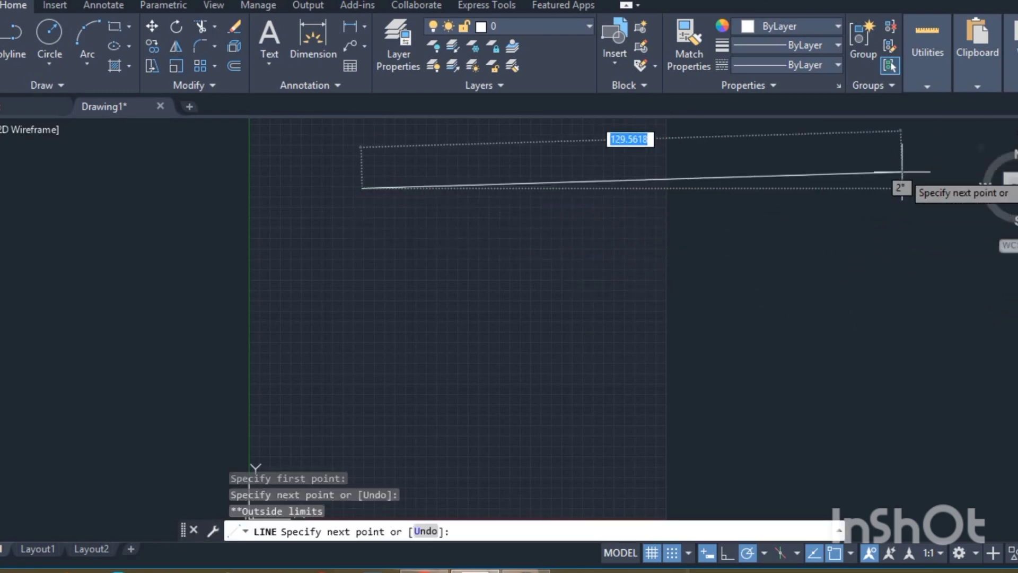
# Continue the line inside the limits as an open stepped outline of six segments, try a point beyond the left grid edge, and finish
pyautogui.click(654, 189)
pyautogui.click(654, 398)
pyautogui.click(429, 398)
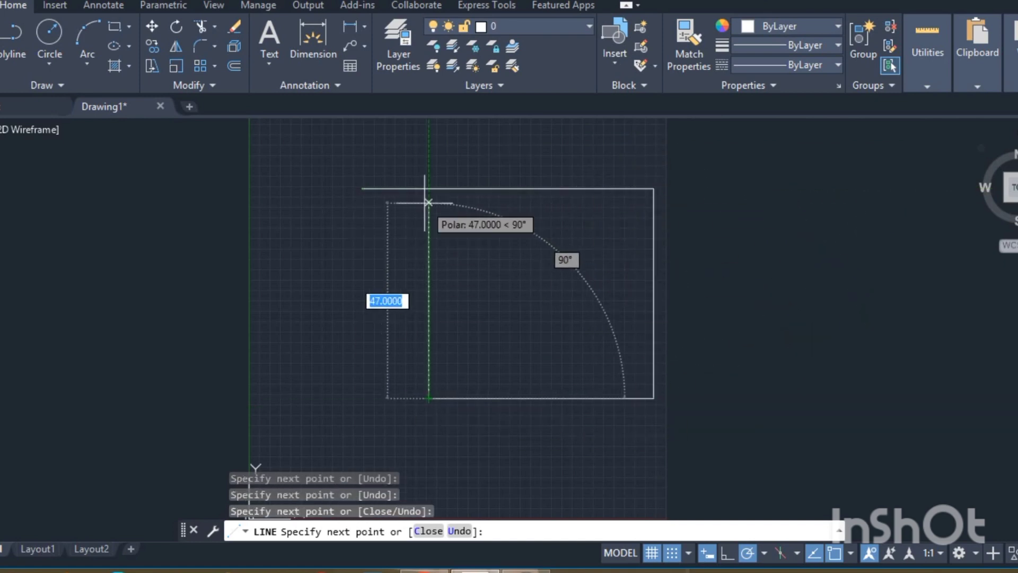
pyautogui.click(428, 224)
pyautogui.click(303, 224)
pyautogui.click(303, 167)
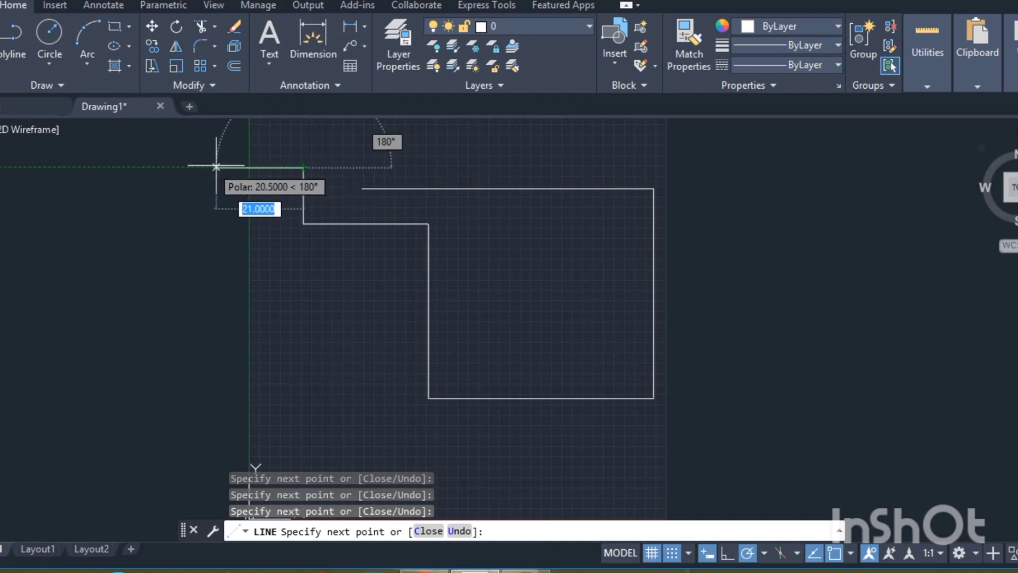
pyautogui.click(216, 166)
pyautogui.rightClick(154, 168)
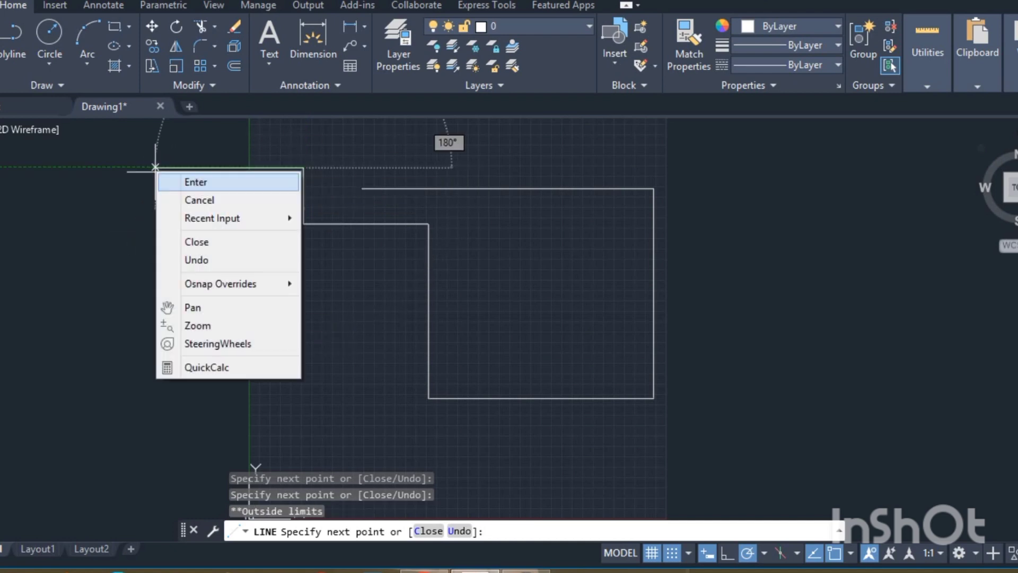
pyautogui.click(196, 182)
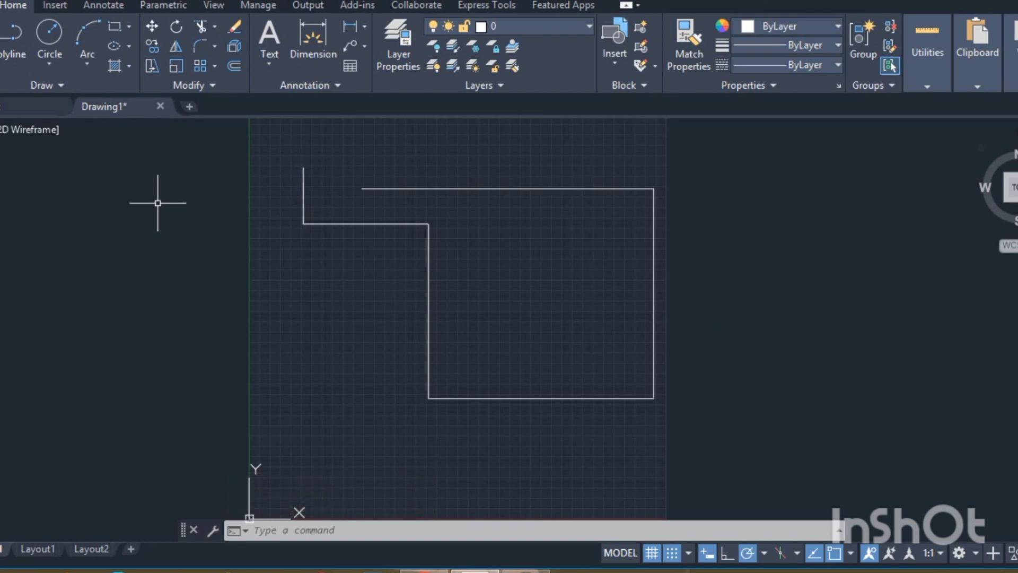
# Draw a three-point arc around the outline's right side with all points inside the limits, after trying a second point outside them
pyautogui.write('arc')
pyautogui.press('Return')
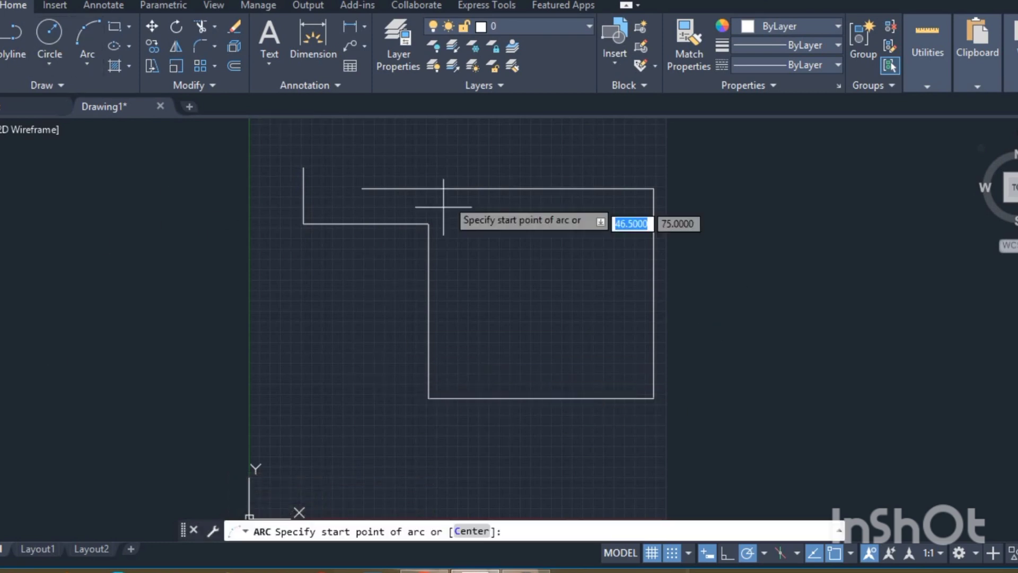
pyautogui.click(445, 148)
pyautogui.click(765, 148)
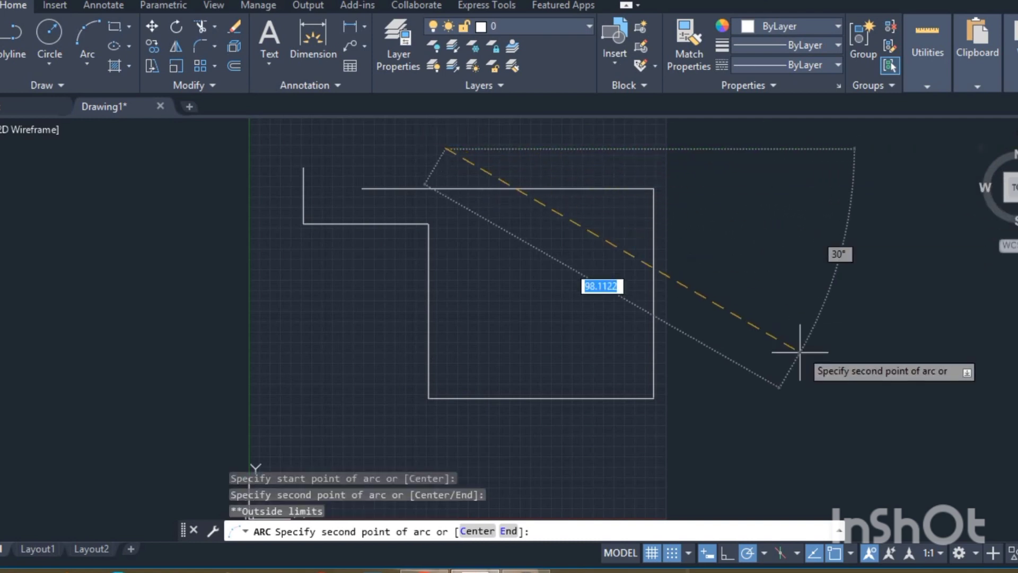
pyautogui.click(591, 486)
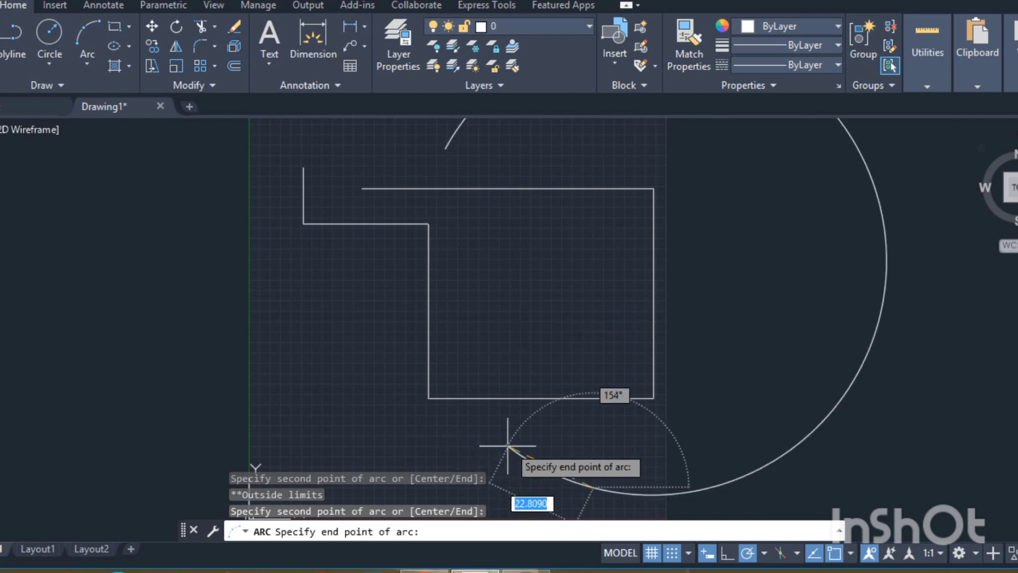
pyautogui.press('Return')
pyautogui.click(411, 446)
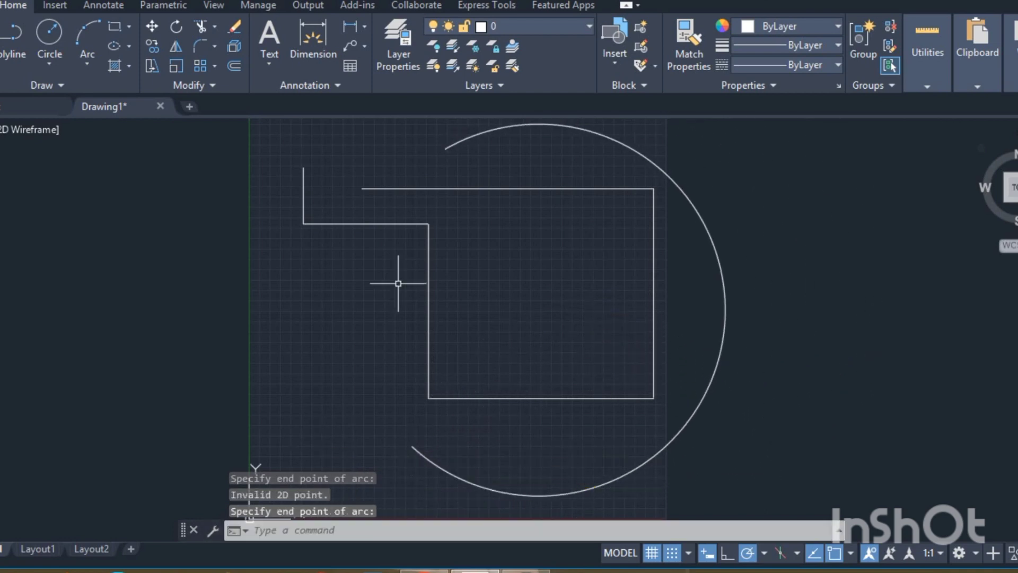
# Try to draw another arc starting inside the outline with its second point outside the limits
pyautogui.press('Return')
pyautogui.click(525, 281)
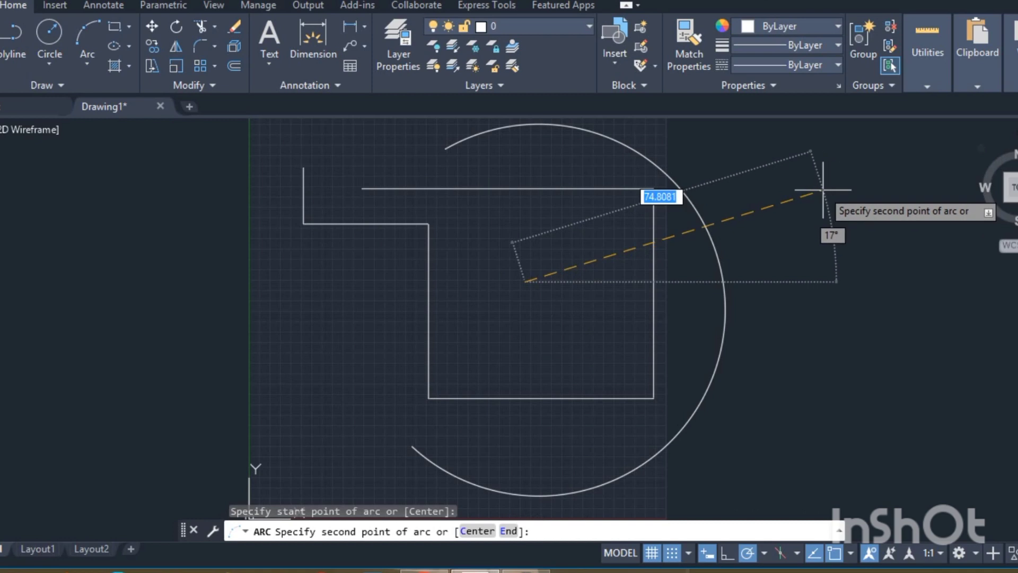
pyautogui.click(898, 296)
pyautogui.click(902, 409)
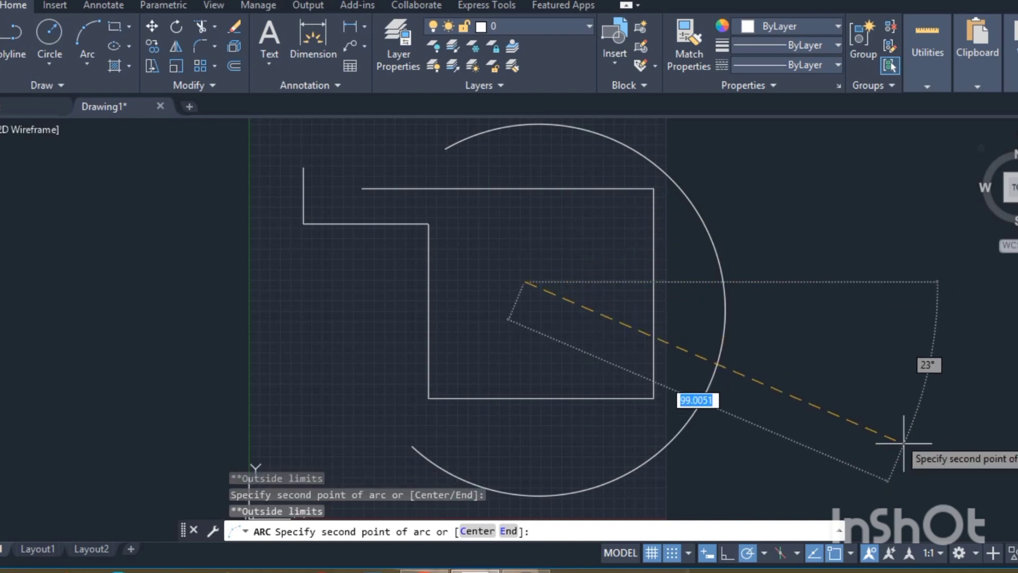
pyautogui.rightClick(868, 316)
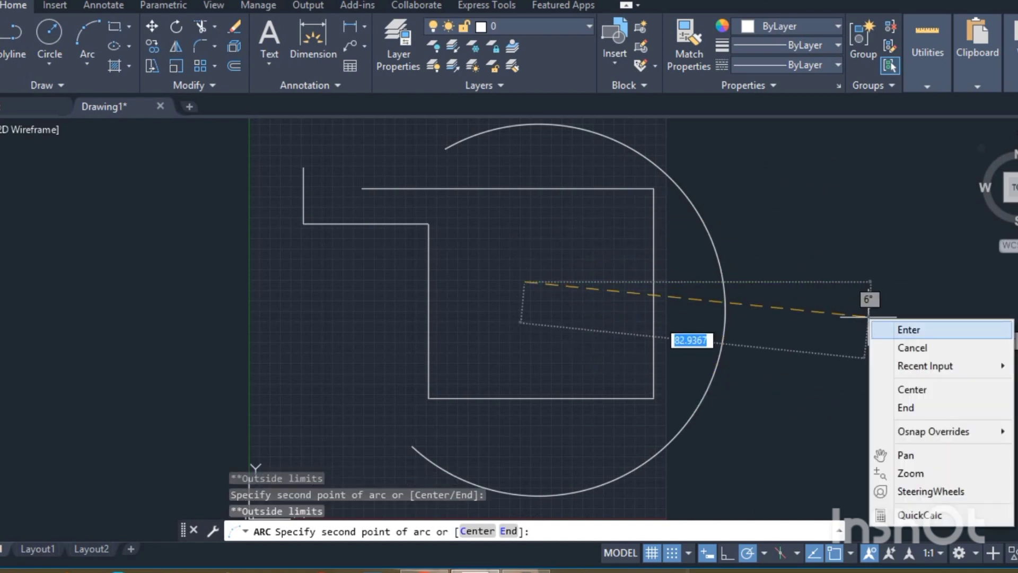
pyautogui.click(897, 329)
pyautogui.press('Escape')
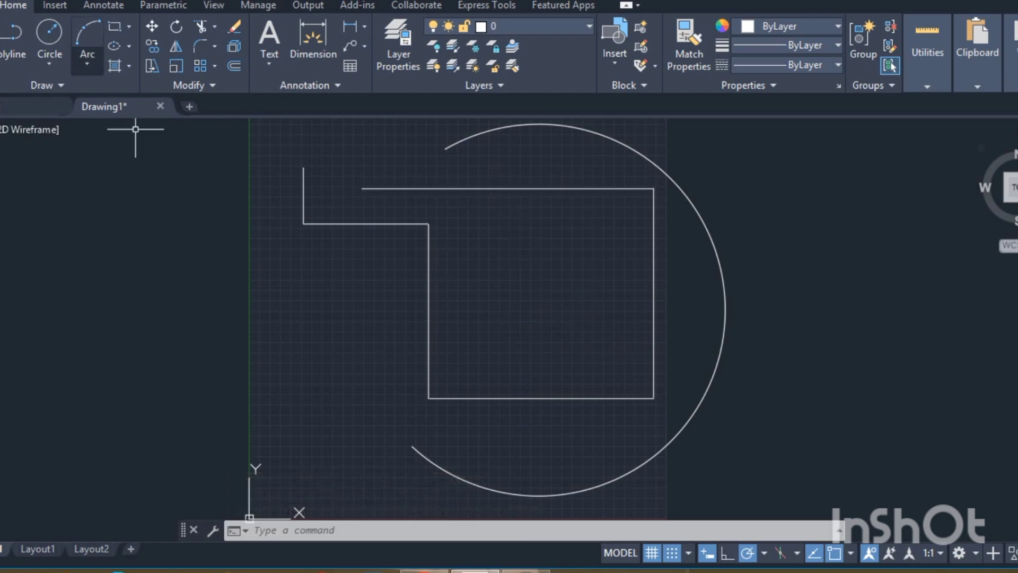
# Draw a circle centered inside the limits, left of the outline, large enough to extend past the grid's left edge
pyautogui.click(49, 33)
pyautogui.click(331, 311)
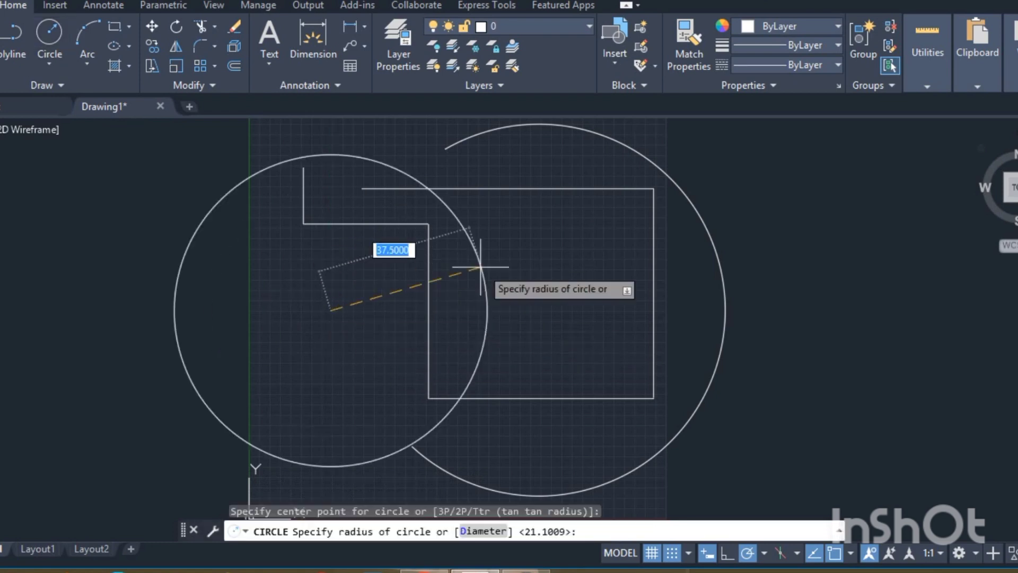
pyautogui.click(496, 265)
pyautogui.scroll(-1, 351, 254)
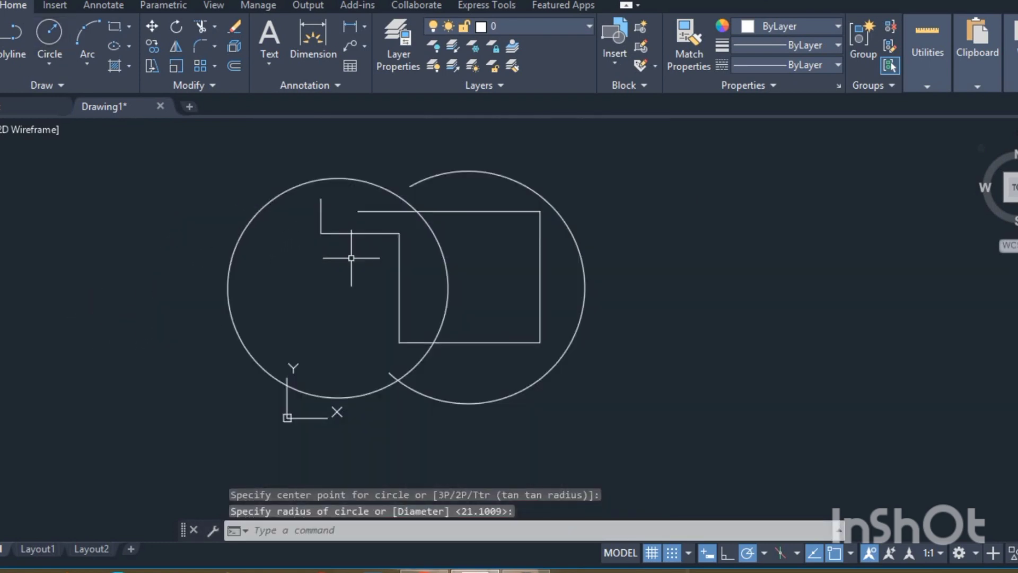
pyautogui.scroll(1, 355, 273)
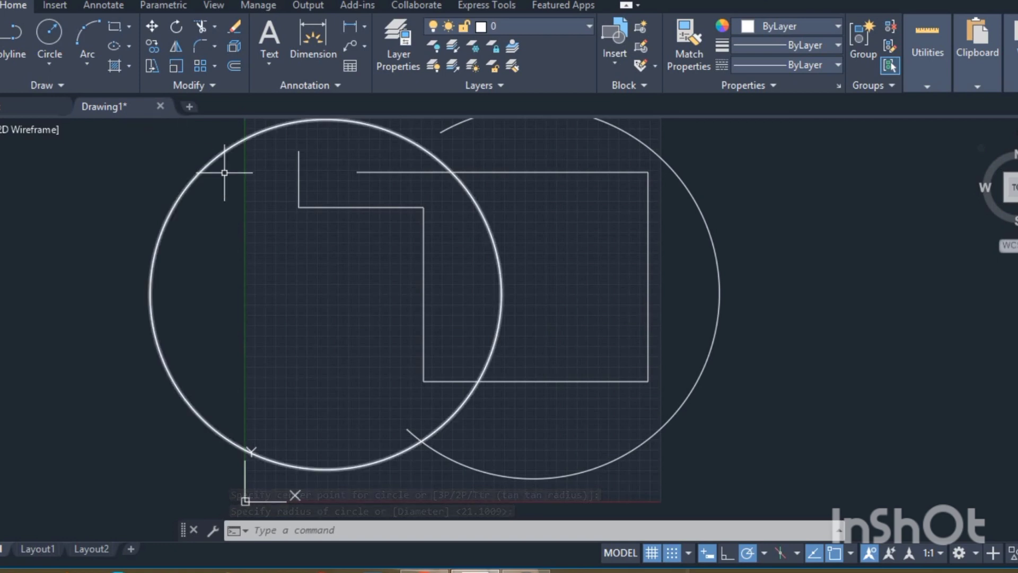
# Turn limits checking OFF with the LIMITS command
pyautogui.click(366, 529)
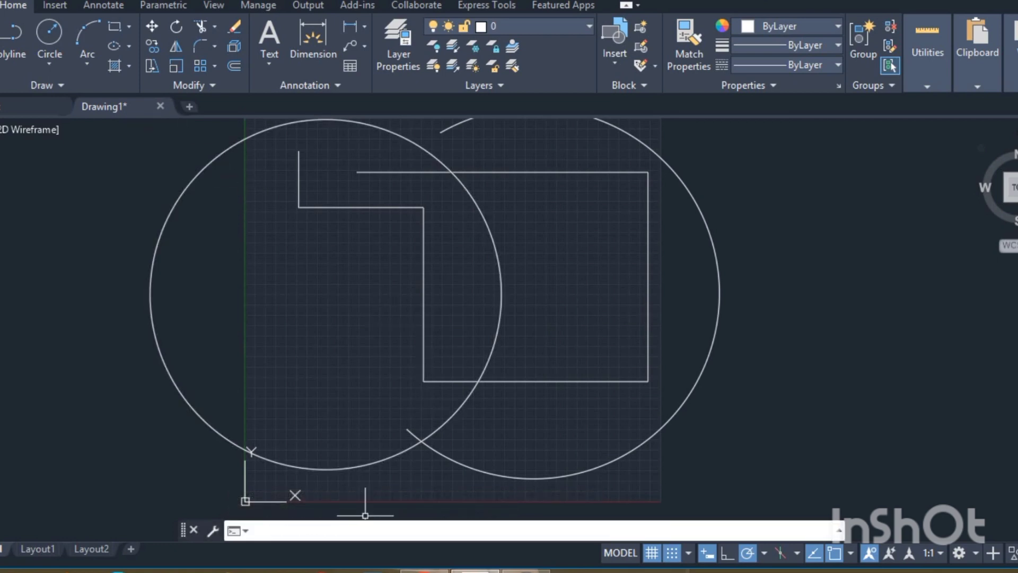
pyautogui.write('limits')
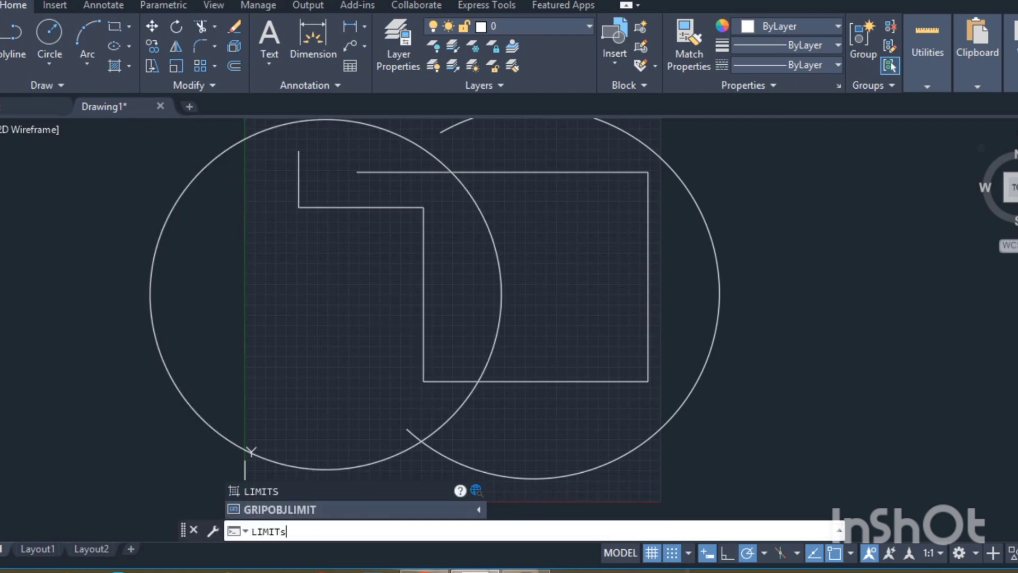
pyautogui.press('Return')
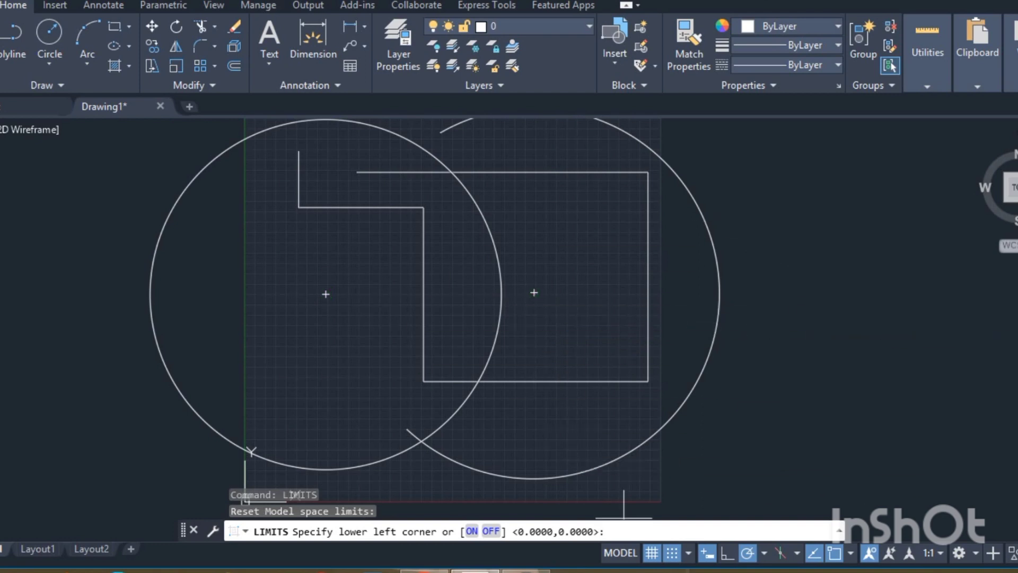
pyautogui.click(491, 531)
# Erase all the drawn lines, the arc and the circle, and zoom to All
pyautogui.scroll(-3, 194, 228)
pyautogui.click(123, 175)
pyautogui.click(557, 311)
pyautogui.press('Delete')
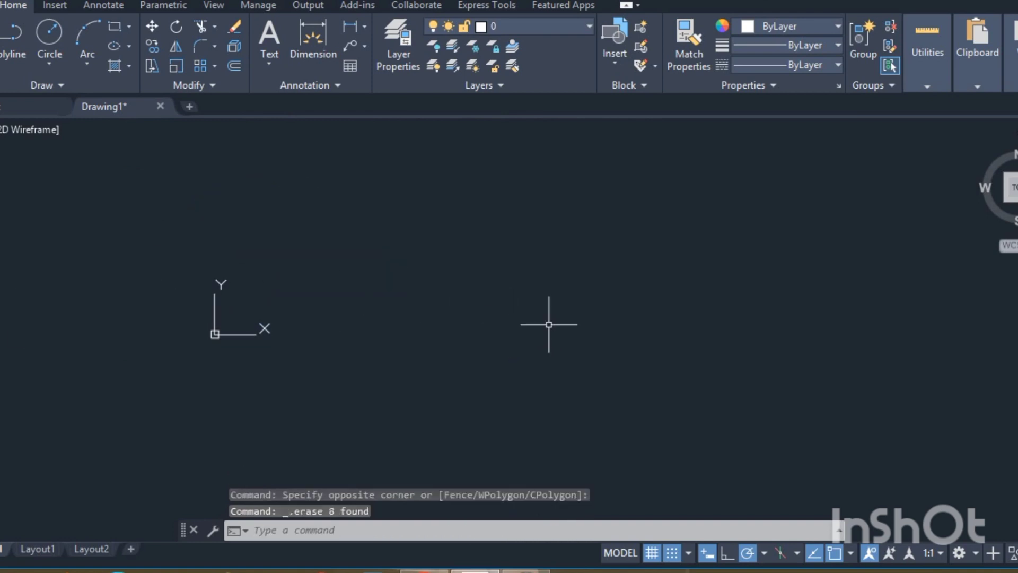
pyautogui.write('z')
pyautogui.press('Return')
pyautogui.write('a')
pyautogui.press('Return')
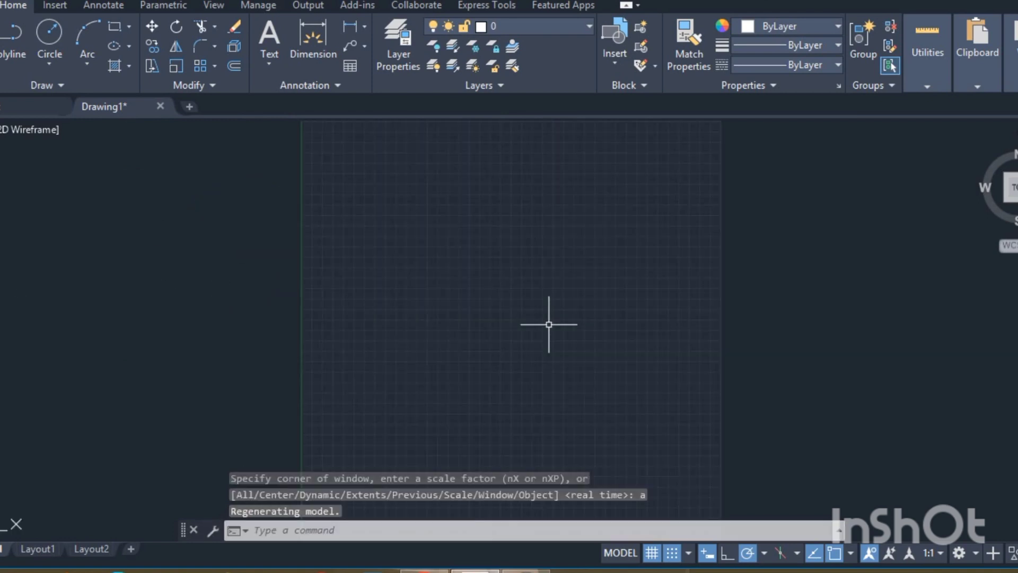
# Draw an open chain of six horizontal and vertical lines from inside the limits, past the grid's right edge and back inside
pyautogui.write('l')
pyautogui.press('Return')
pyautogui.click(444, 238)
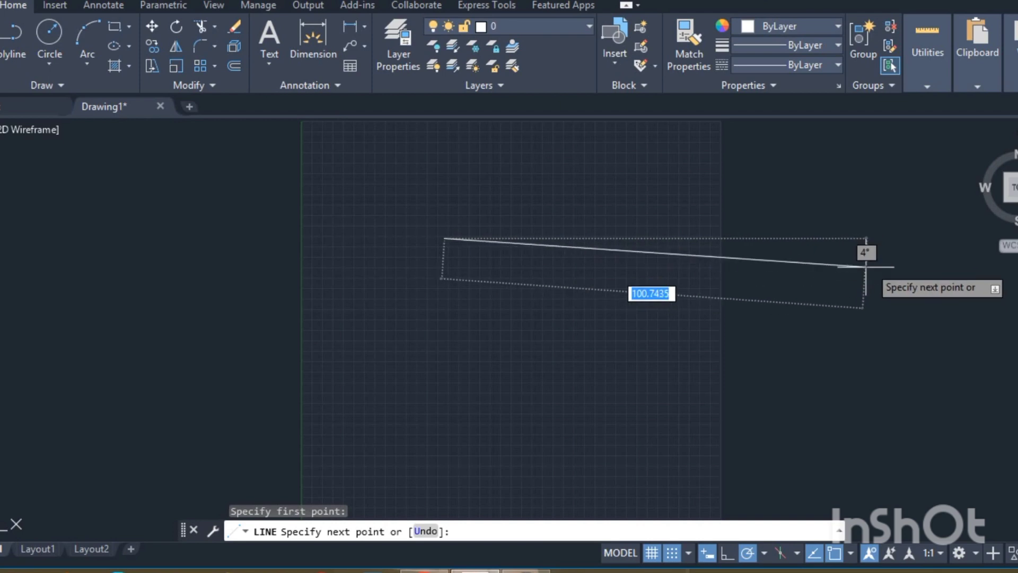
pyautogui.click(931, 238)
pyautogui.click(931, 382)
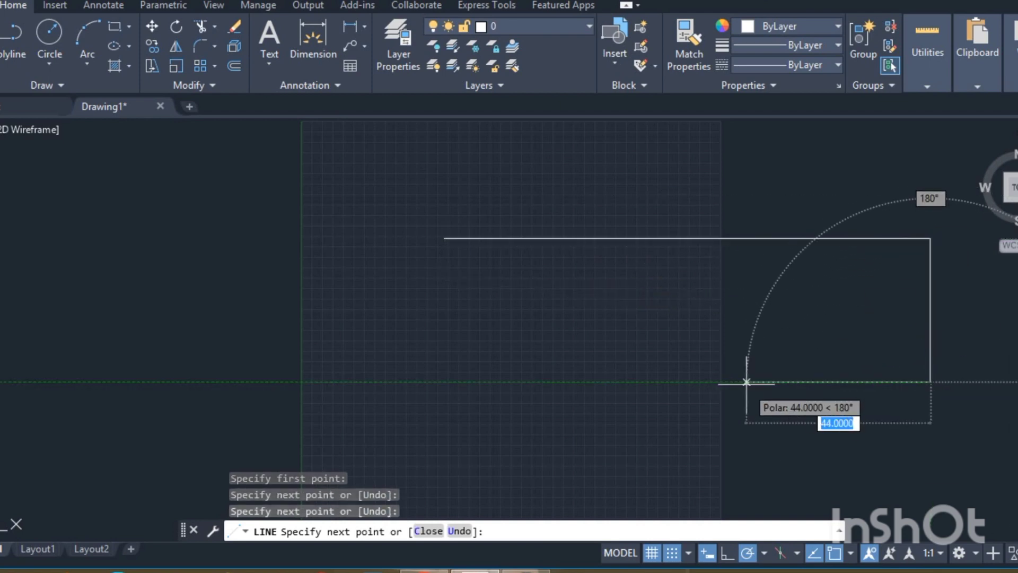
pyautogui.click(755, 381)
pyautogui.click(755, 175)
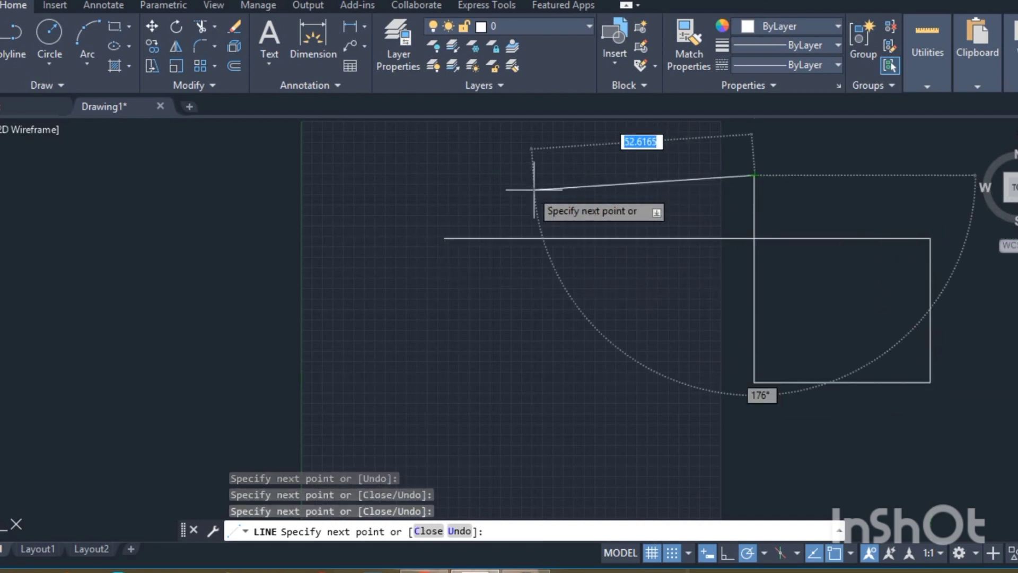
pyautogui.click(436, 176)
pyautogui.click(436, 300)
pyautogui.rightClick(436, 300)
pyautogui.click(486, 316)
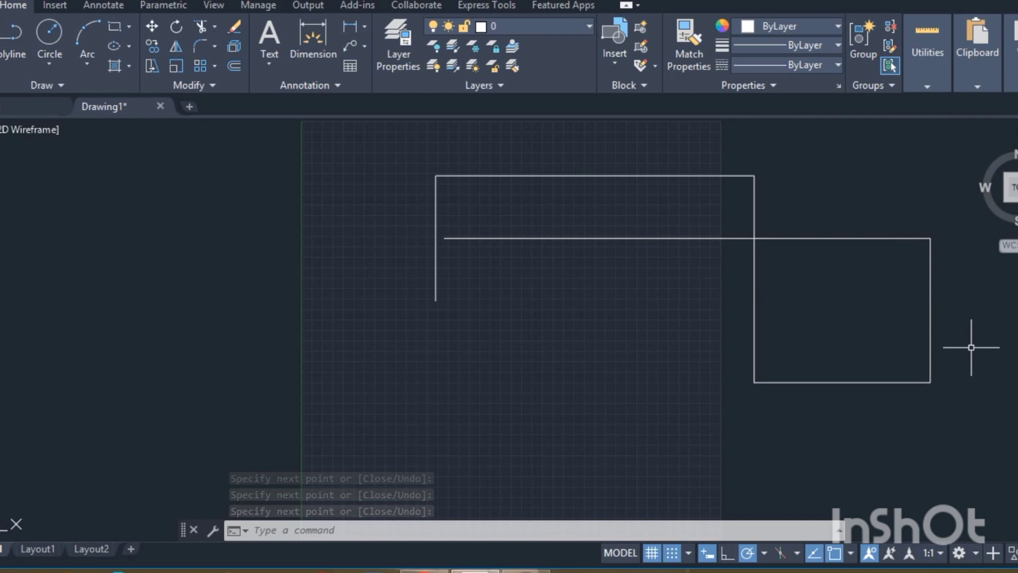
# Draw a circle centered just inside the grid's left edge, large enough to extend past the limits
pyautogui.write('c')
pyautogui.press('Return')
pyautogui.click(323, 319)
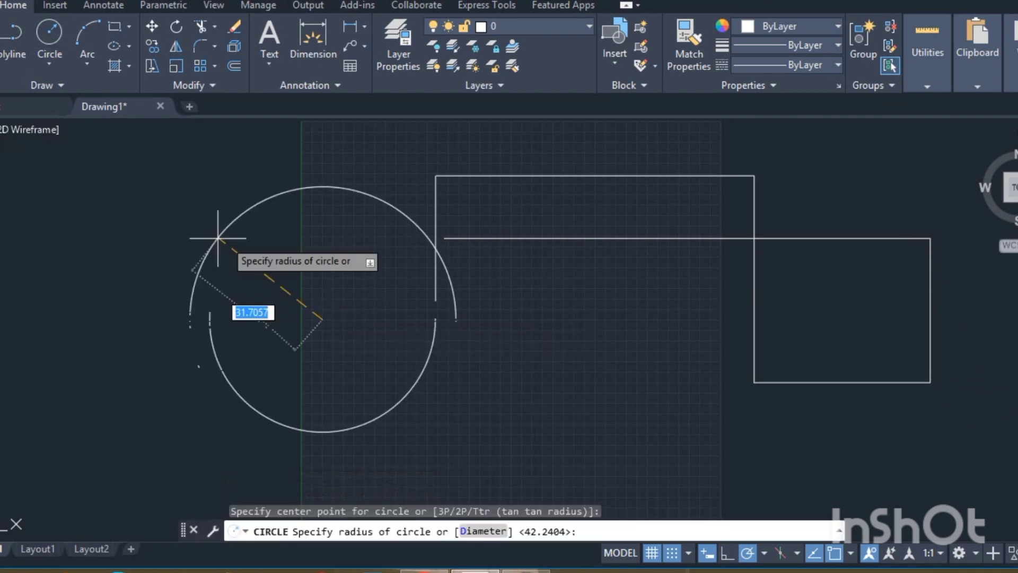
pyautogui.press('Return')
# Draw a three-point arc starting inside the limits, with its second point and endpoint beyond the grid's right edge
pyautogui.click(87, 42)
pyautogui.click(606, 384)
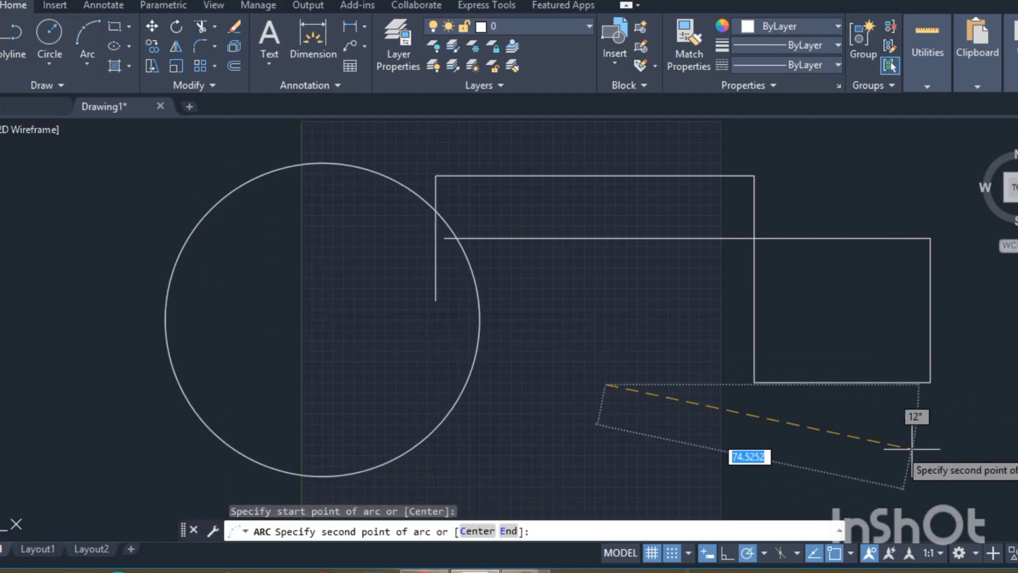
pyautogui.click(922, 434)
pyautogui.click(984, 502)
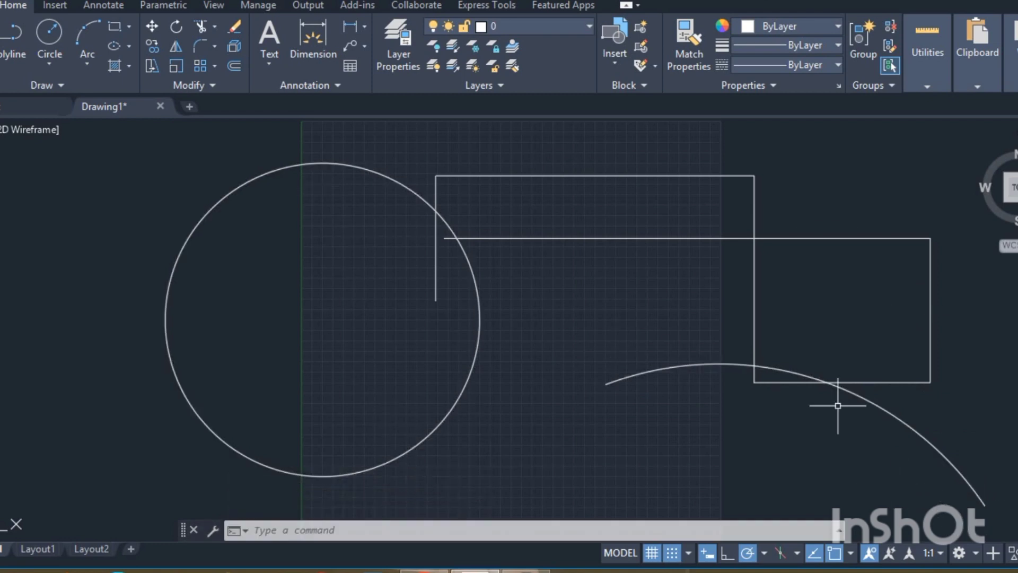
# Turn the grid display OFF and back ON with the GRID command
pyautogui.click(528, 530)
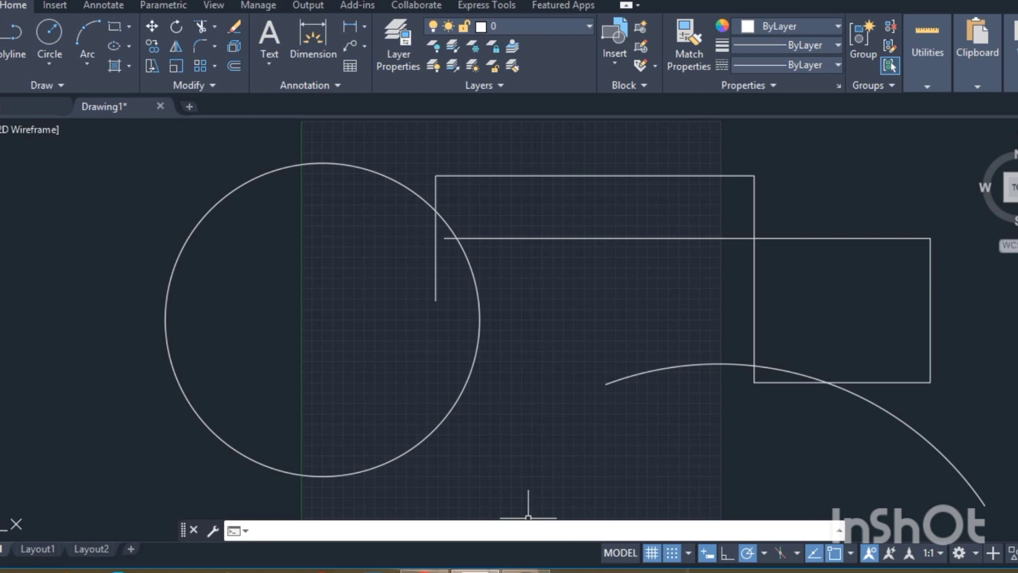
pyautogui.write('GRID')
pyautogui.press('Return')
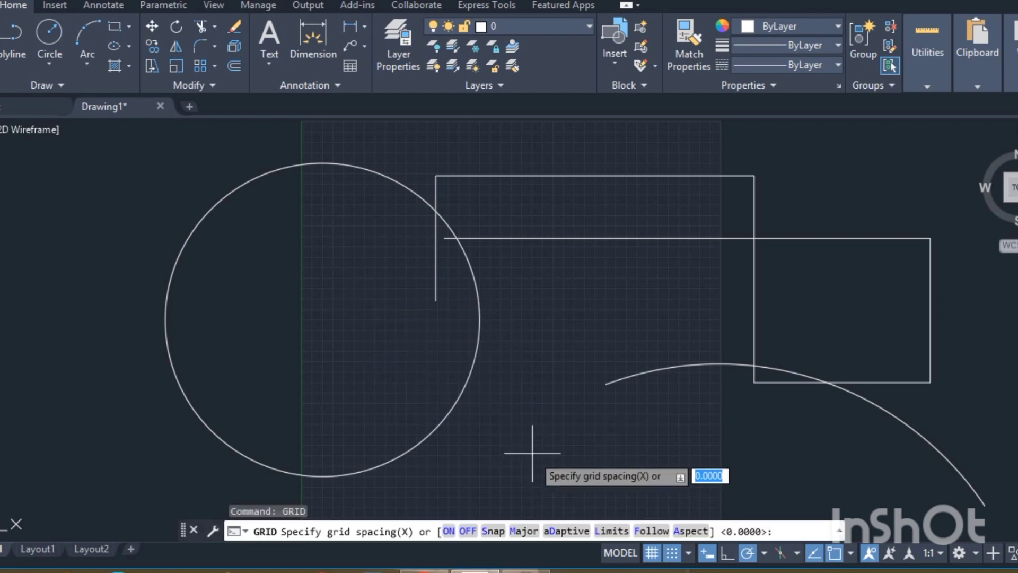
pyautogui.click(468, 531)
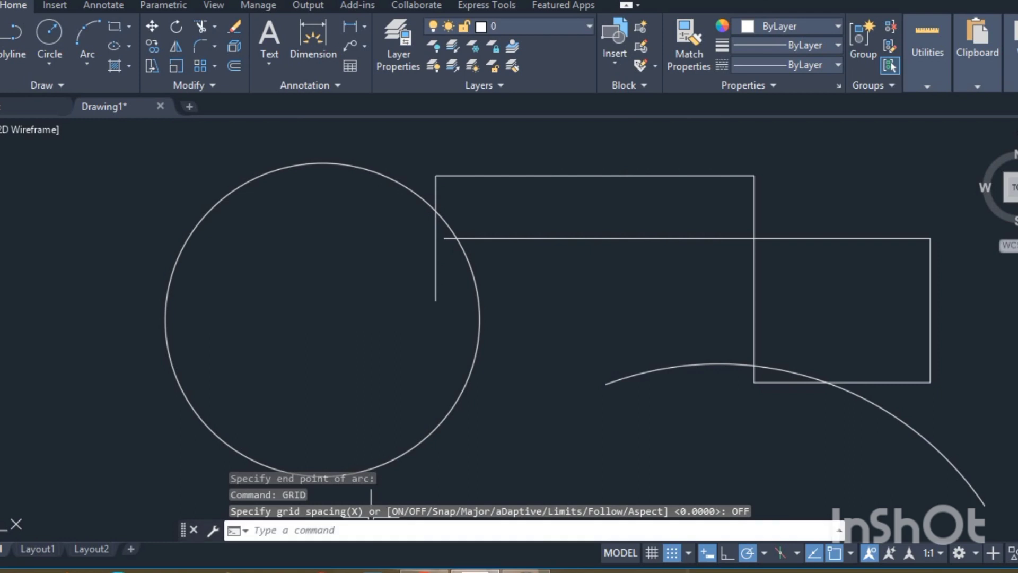
pyautogui.write('grid')
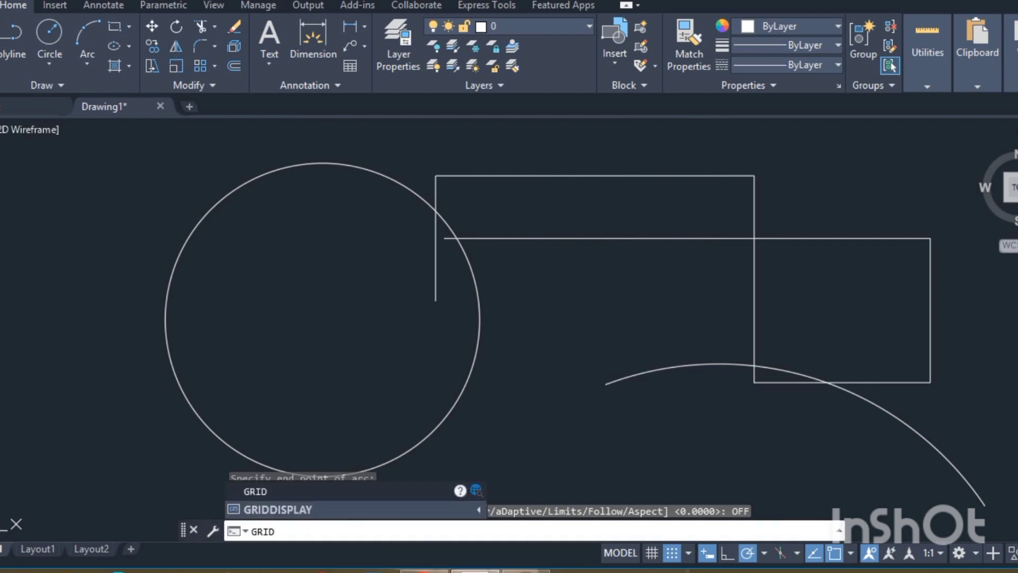
pyautogui.press('Return')
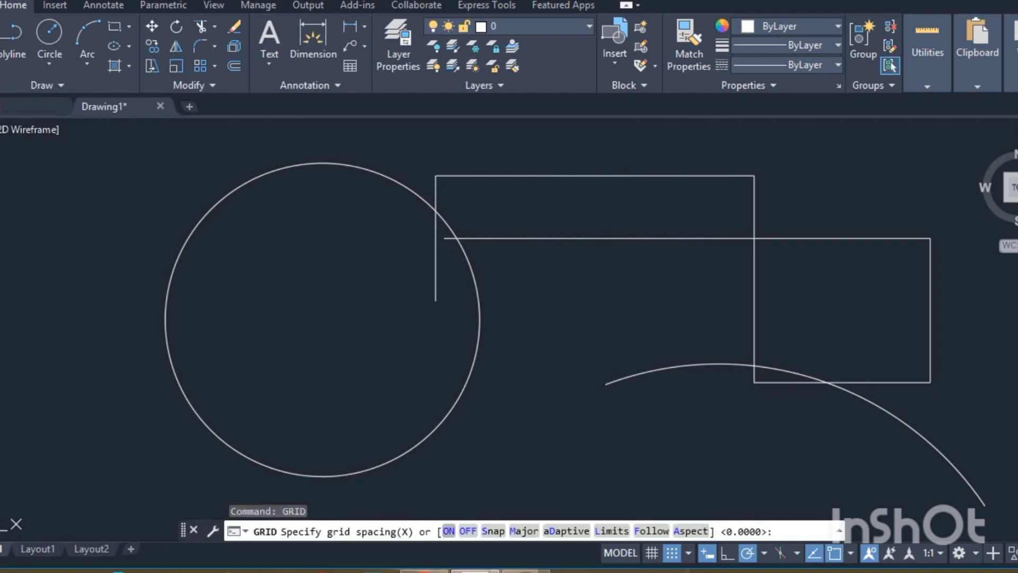
pyautogui.click(449, 530)
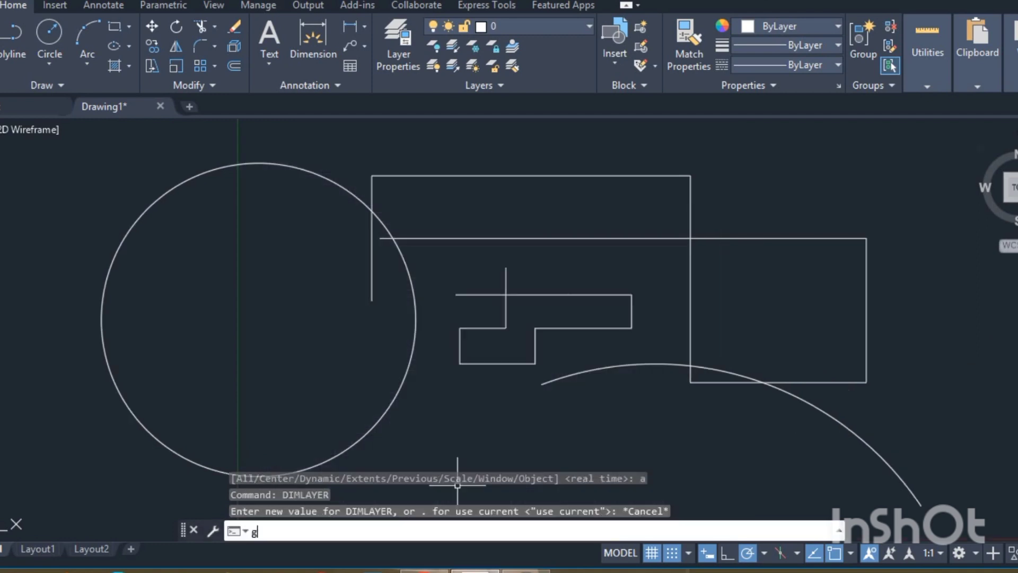
# Set the GRIDDISPLAY system variable to 3
pyautogui.write('riddi')
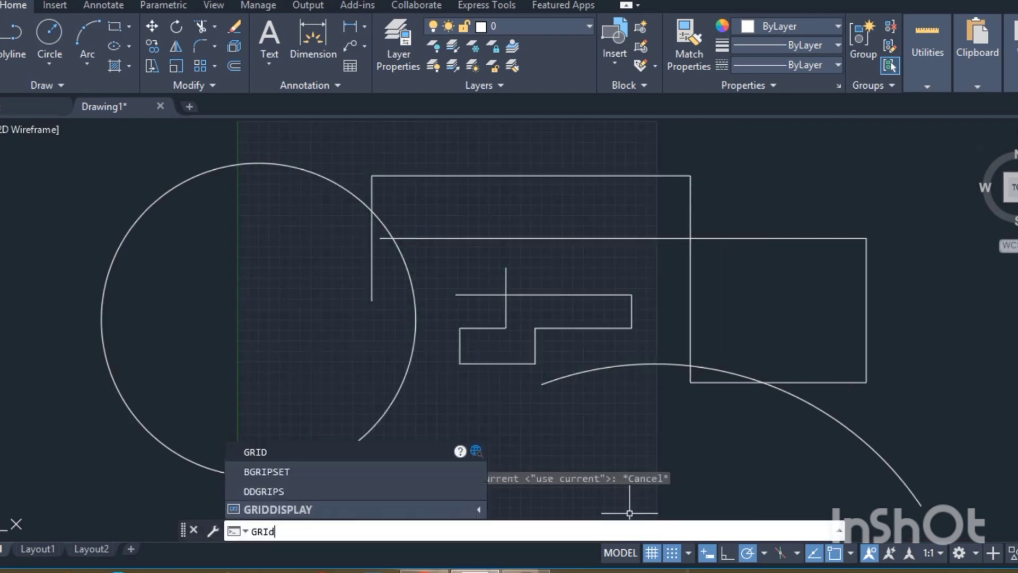
pyautogui.write('DIsPa')
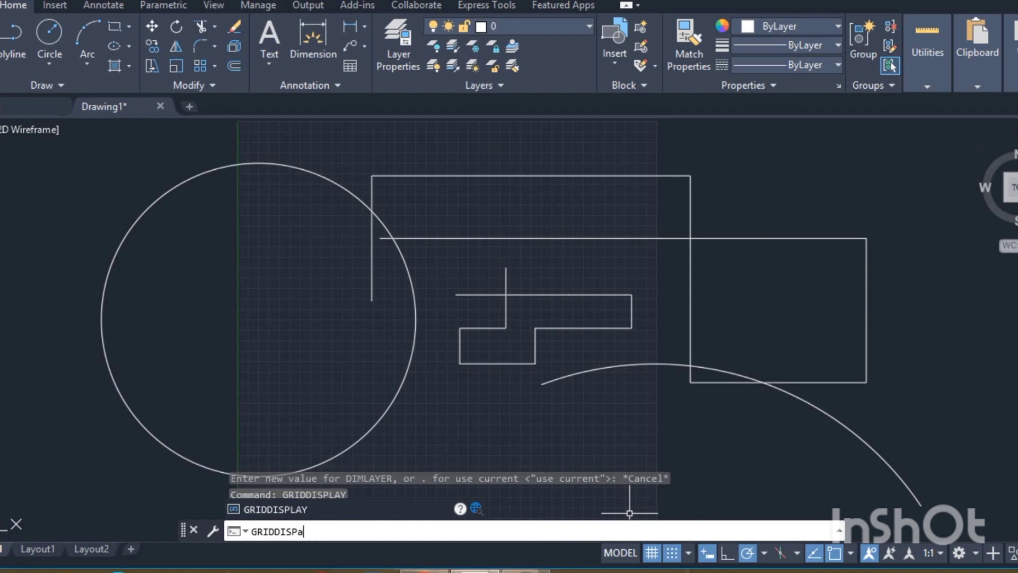
pyautogui.write('y')
pyautogui.press('Return')
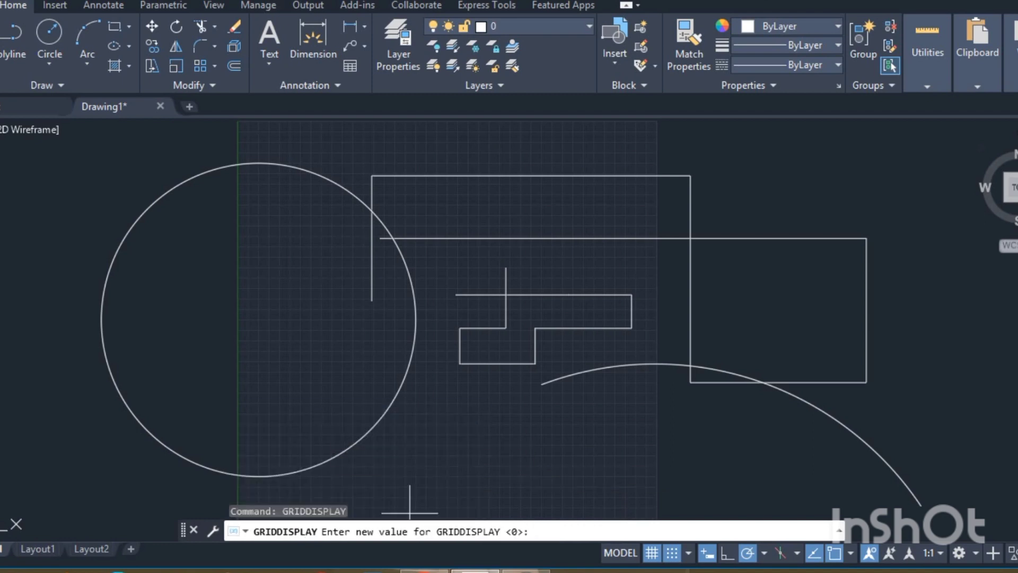
pyautogui.write('3')
pyautogui.press('Return')
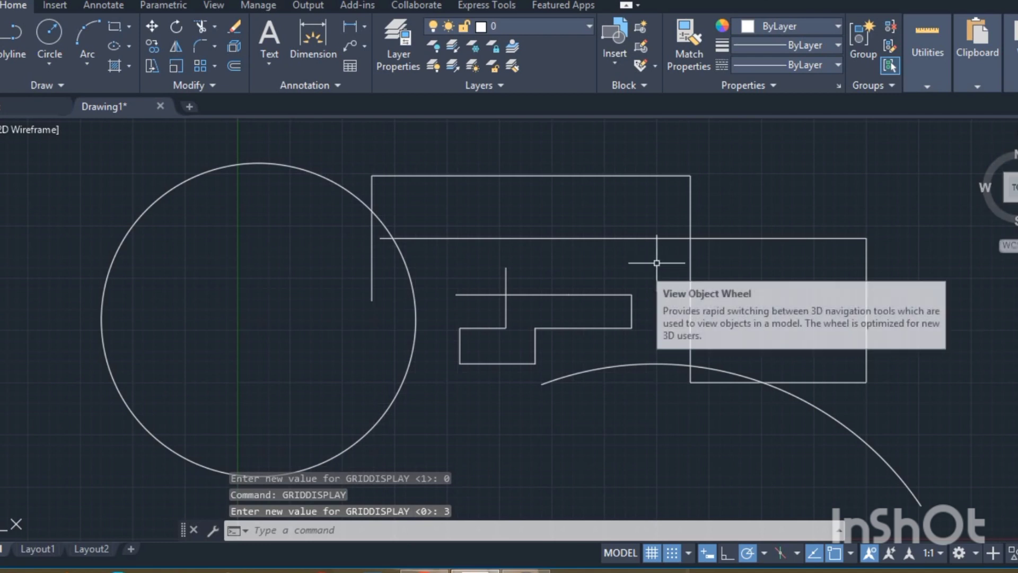
# Set the GRID command's Limits option to No so the grid is not displayed beyond the limits
pyautogui.click(424, 507)
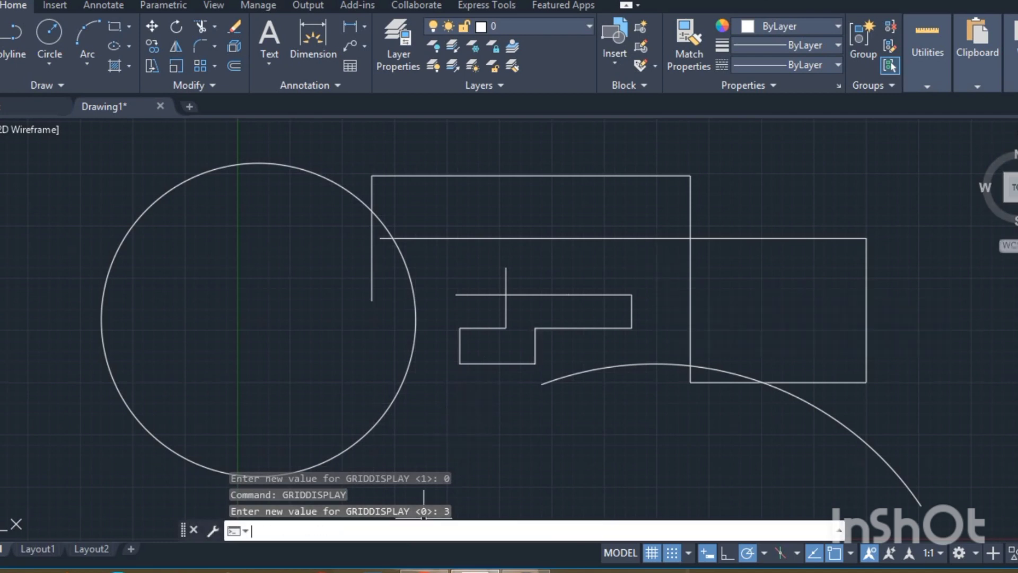
pyautogui.write('grid')
pyautogui.press('Return')
pyautogui.write('L')
pyautogui.press('Return')
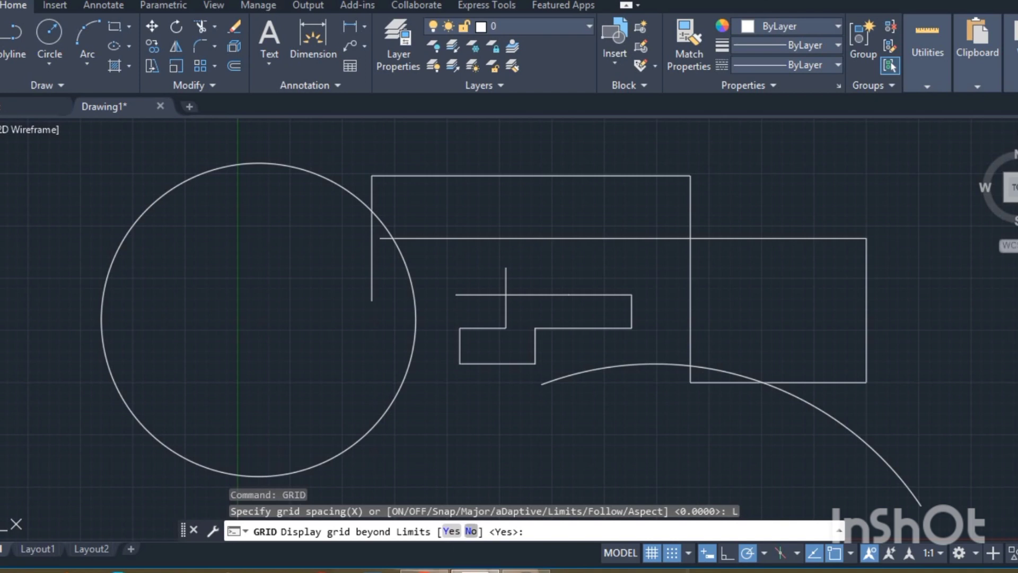
pyautogui.write('N')
pyautogui.press('Return')
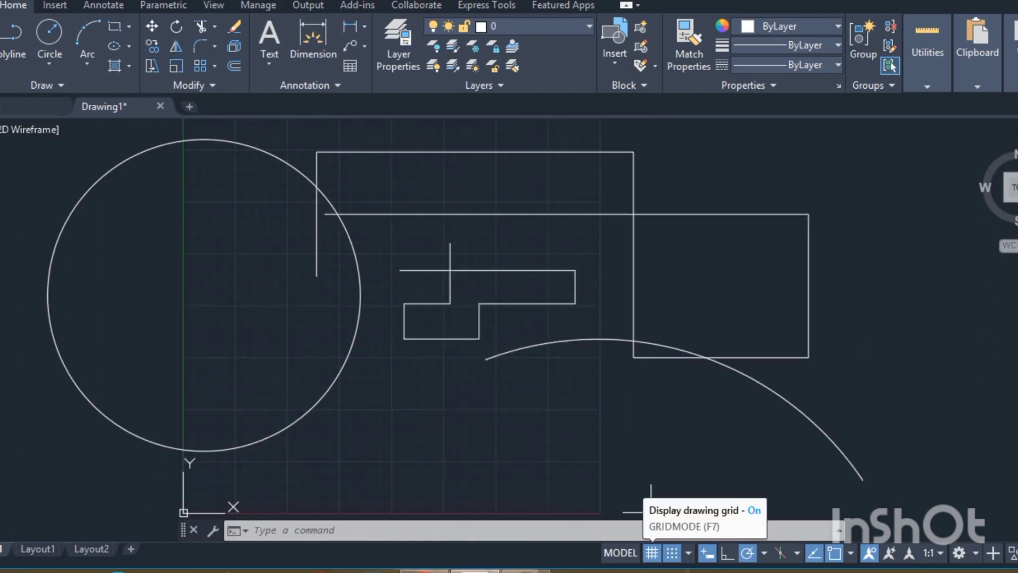
# Toggle the drawing grid off and on, toggle grid snap off and on, and show the snap options
pyautogui.click(652, 553)
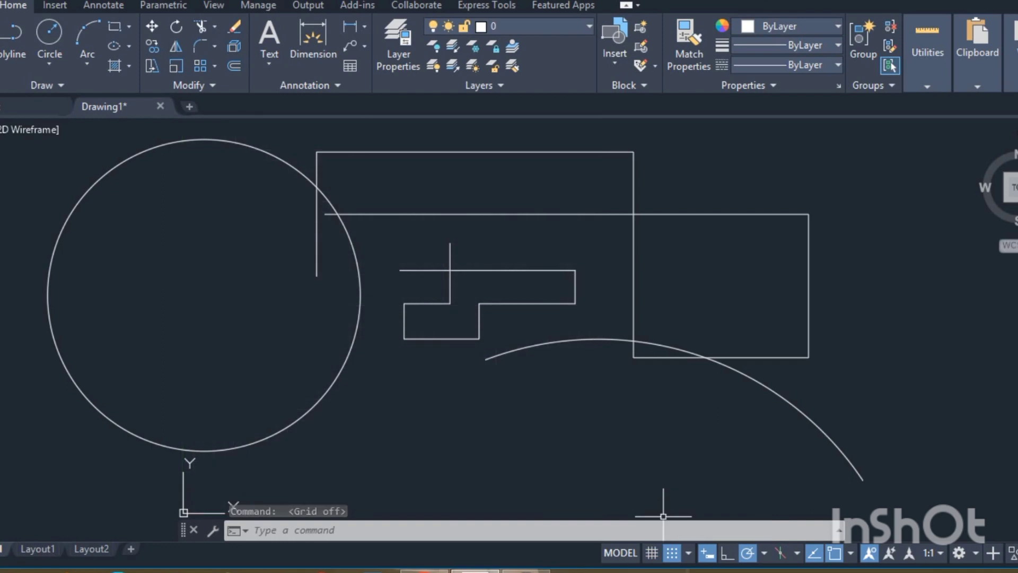
pyautogui.press('F7')
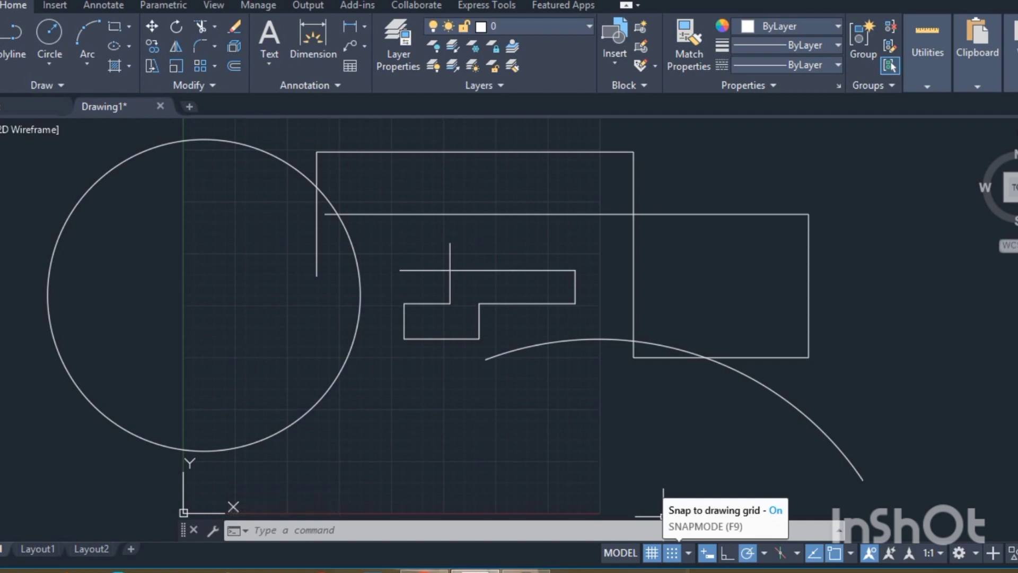
pyautogui.press('F9')
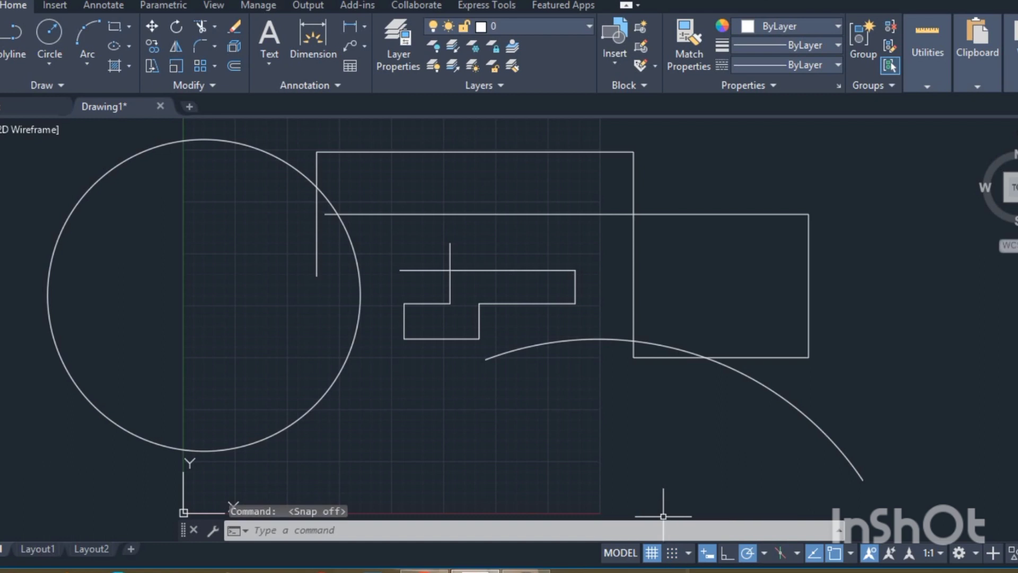
pyautogui.press('F9')
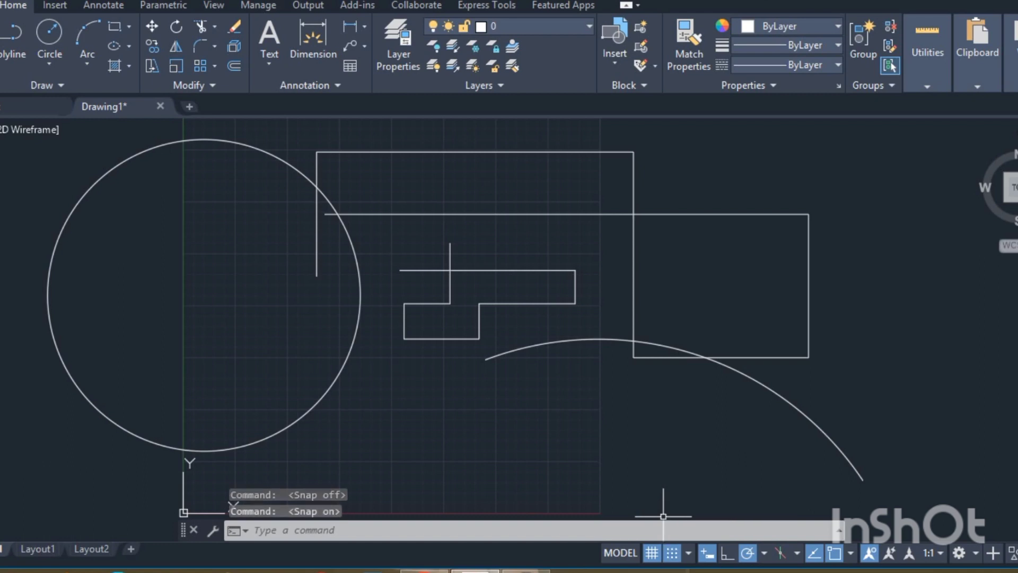
pyautogui.click(688, 553)
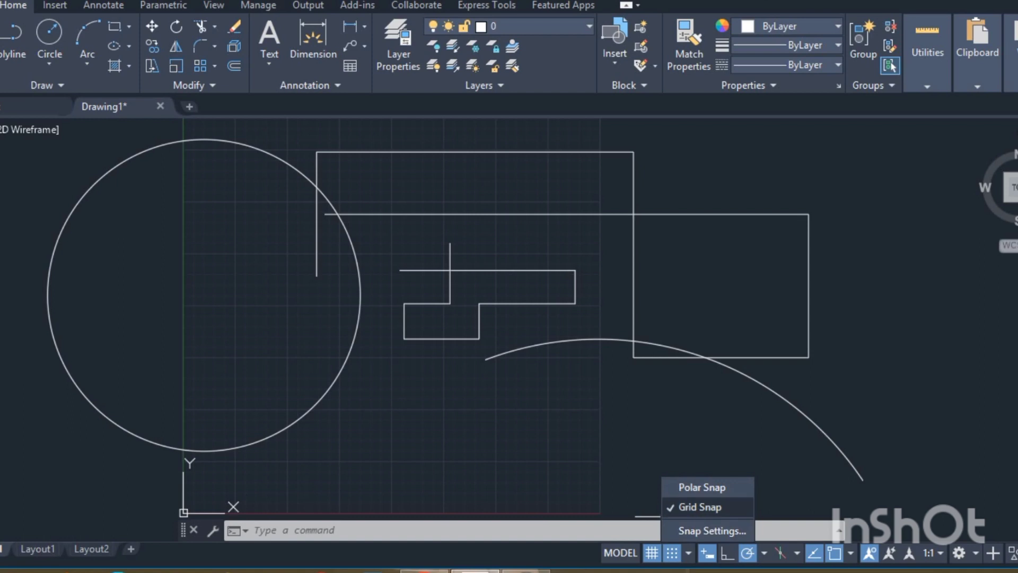
# Draw a horizontal line in two grid-snapped segments near the grid's left edge, inside the circle
pyautogui.write('l')
pyautogui.press('Return')
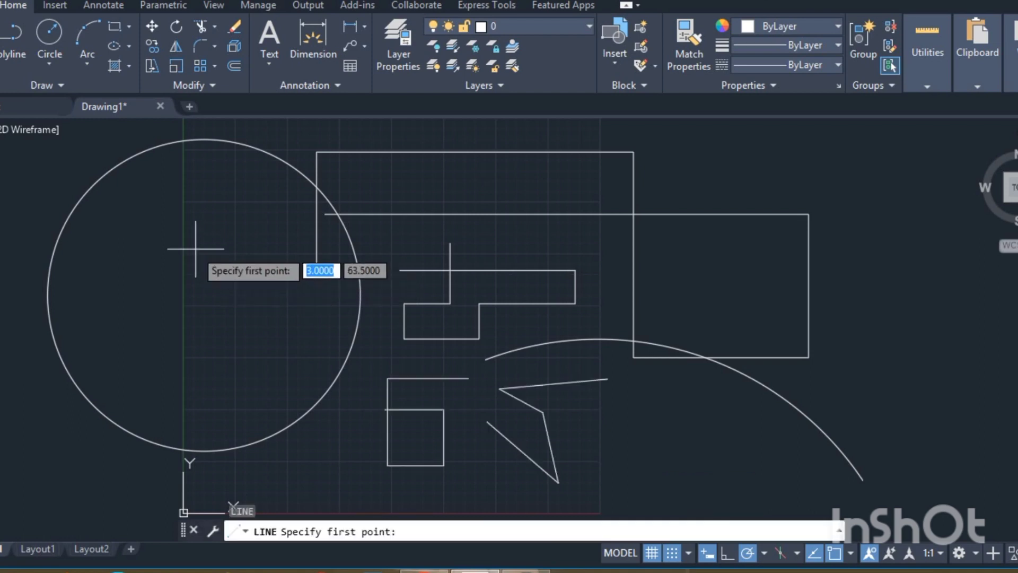
pyautogui.scroll(5, 244, 227)
pyautogui.click(219, 202)
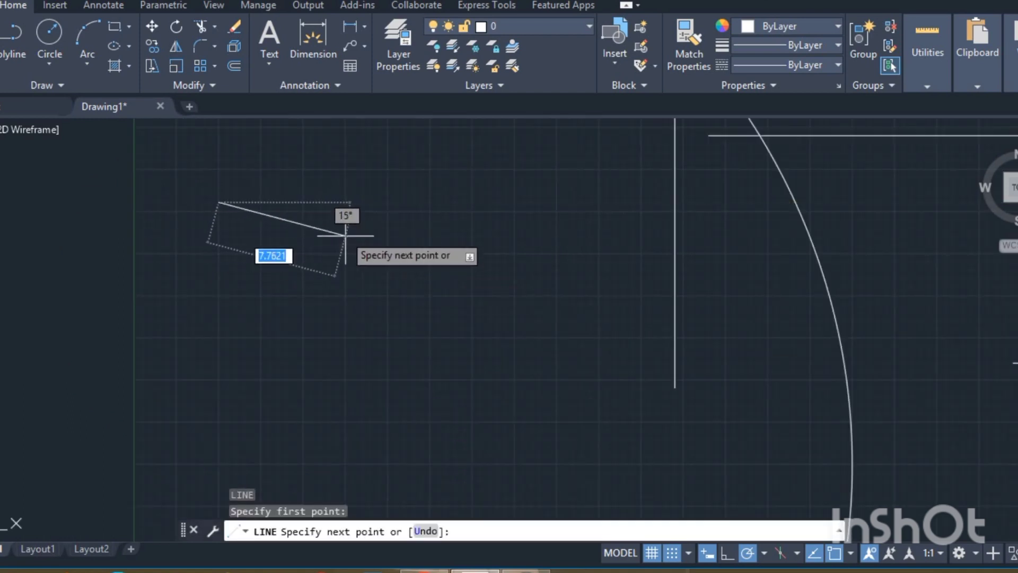
pyautogui.click(371, 203)
pyautogui.click(481, 202)
pyautogui.rightClick(531, 218)
pyautogui.click(570, 230)
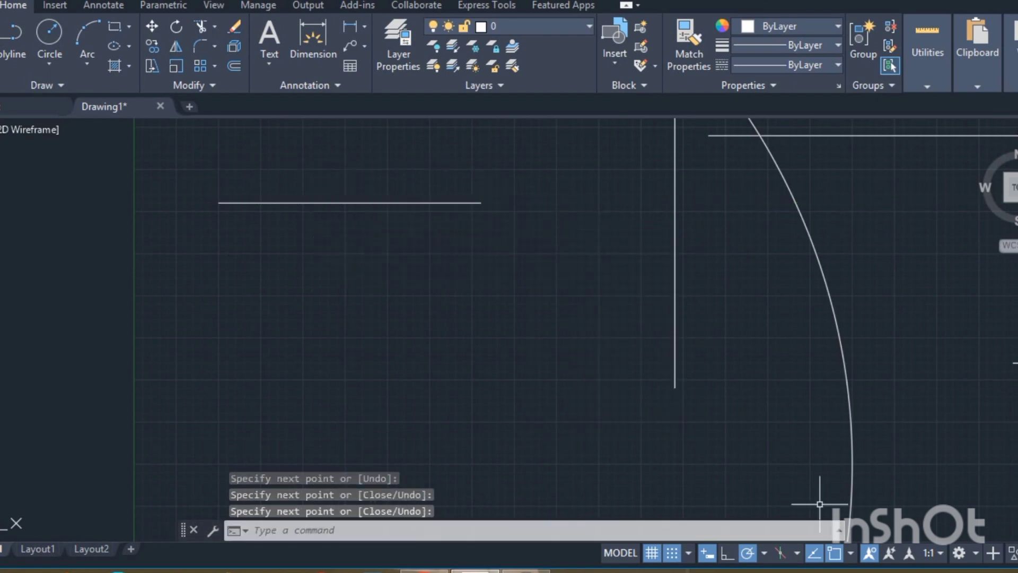
# Check the snap spacing in the Snap and Grid drafting settings, and close them without changes
pyautogui.rightClick(671, 553)
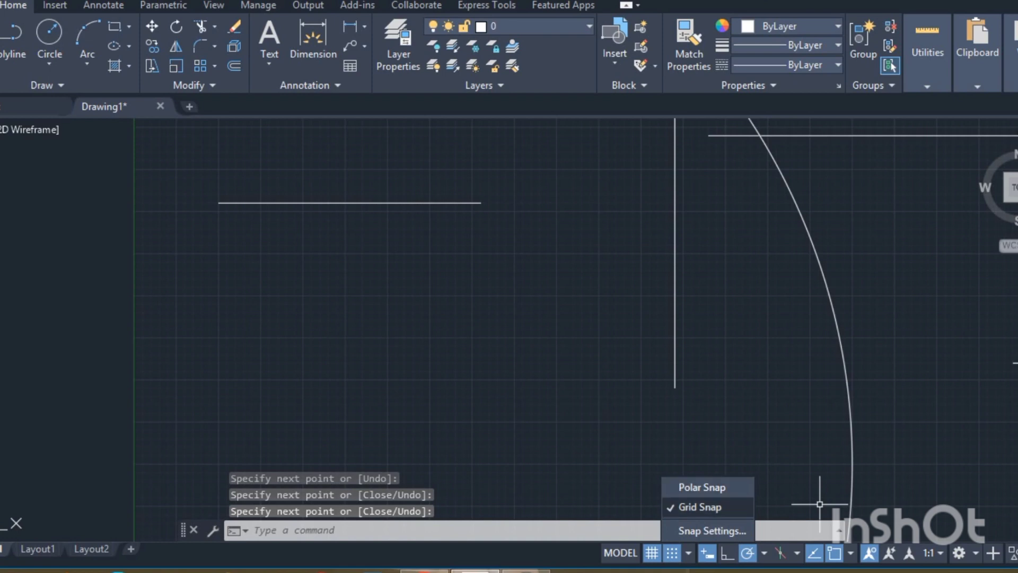
pyautogui.click(706, 529)
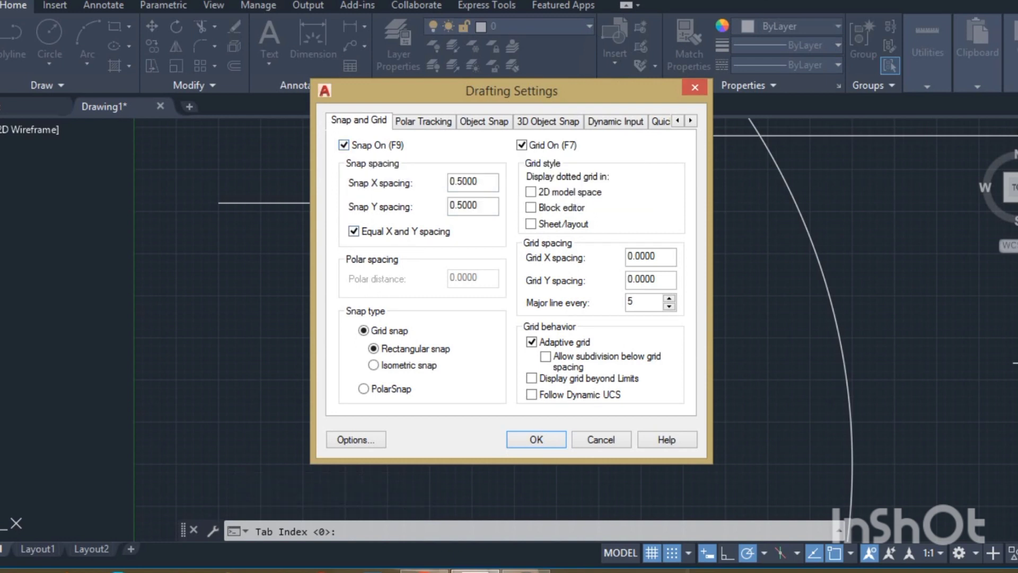
pyautogui.click(694, 87)
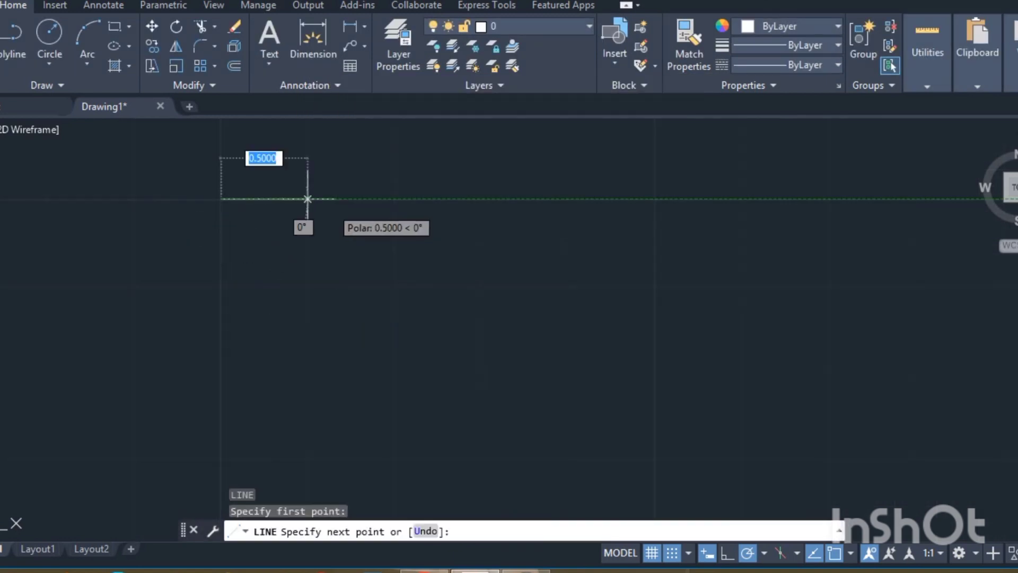
# Draw a stepped outline with a pointed right end using grid snap, starting with five 0.5-unit horizontal segments
pyautogui.click(306, 199)
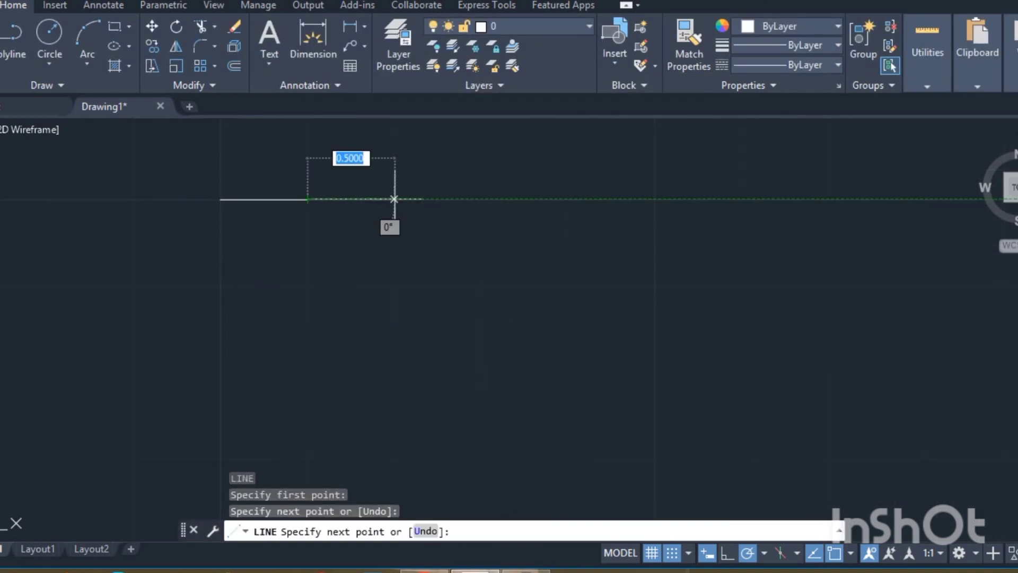
pyautogui.click(395, 200)
pyautogui.click(477, 200)
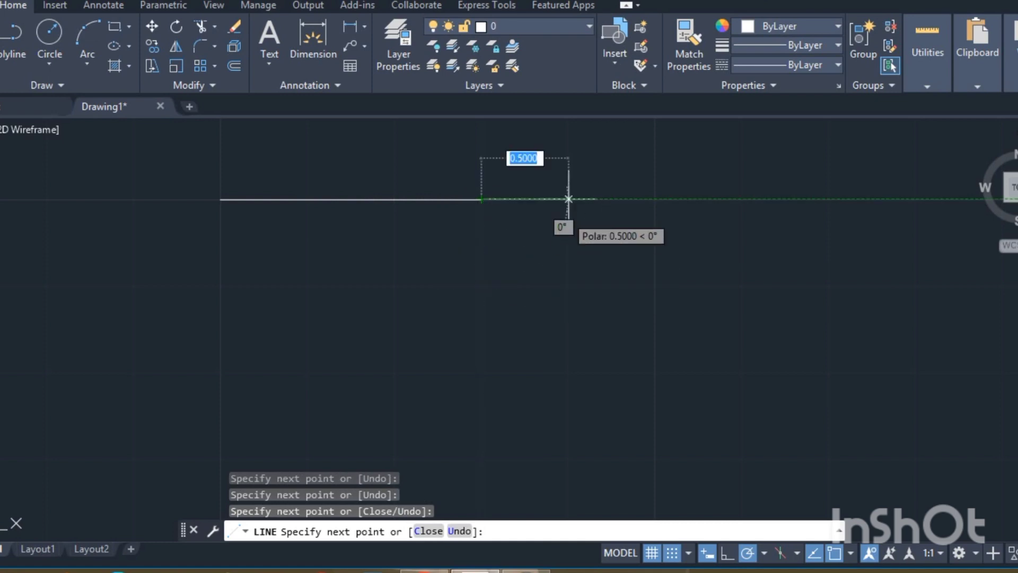
pyautogui.click(568, 200)
pyautogui.click(655, 199)
pyautogui.click(741, 285)
pyautogui.click(655, 372)
pyautogui.click(308, 373)
pyautogui.click(308, 286)
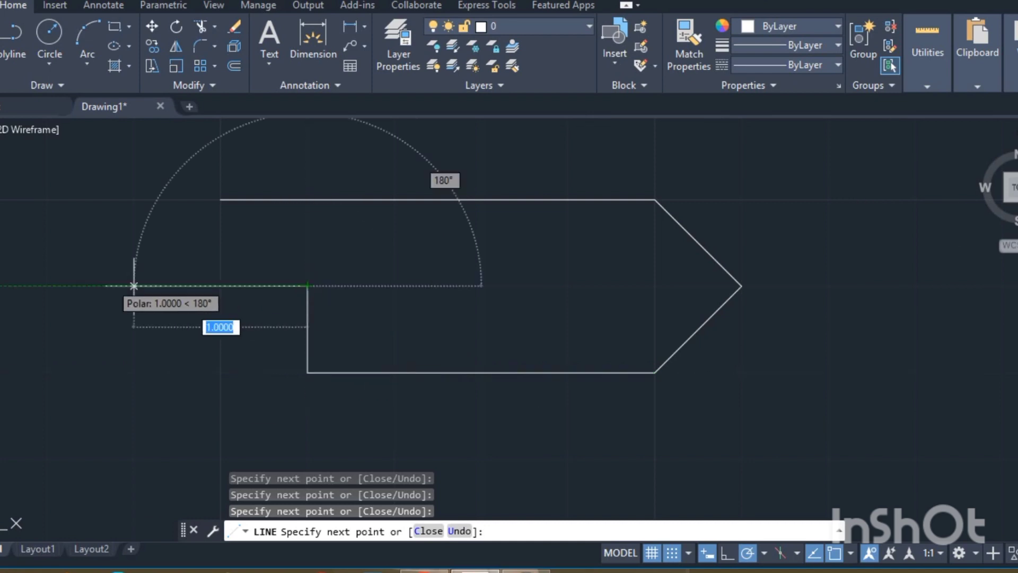
pyautogui.click(133, 286)
pyautogui.click(47, 199)
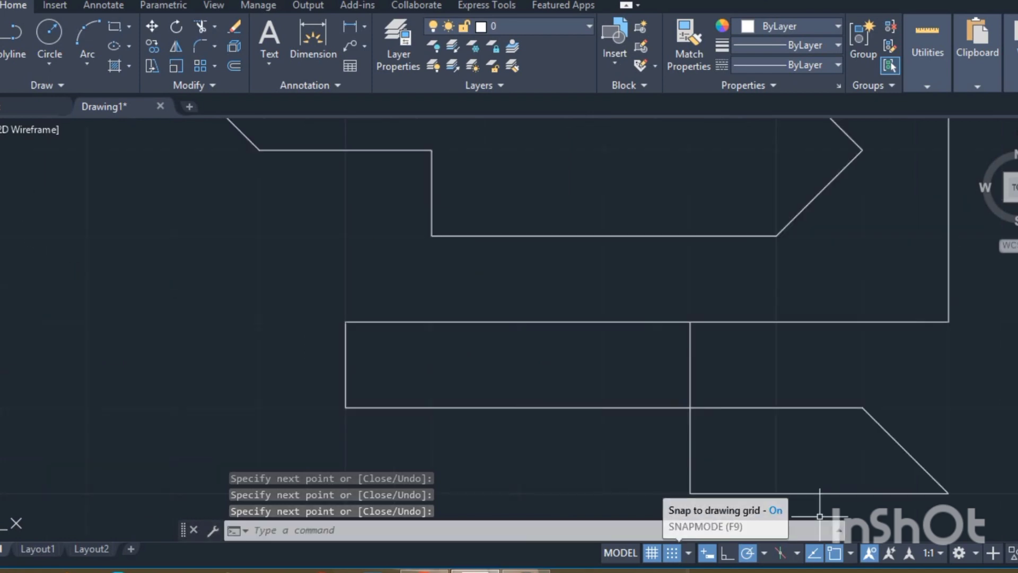
# Turn grid snap off and draw an irregular open chain of six lines to the left of the snapped outlines
pyautogui.click(671, 553)
pyautogui.write('l')
pyautogui.press('Return')
pyautogui.click(89, 243)
pyautogui.click(299, 244)
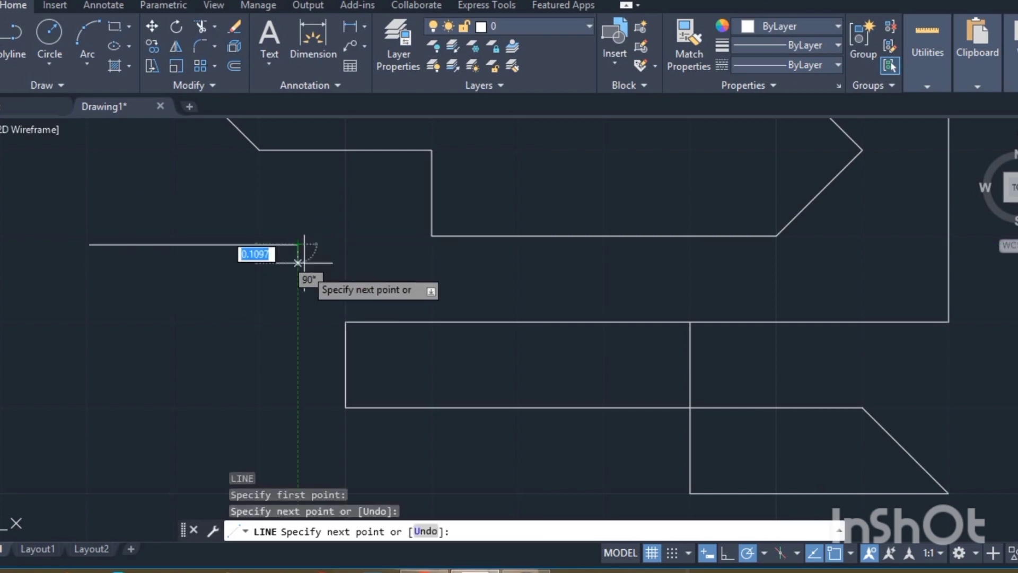
pyautogui.click(466, 277)
pyautogui.click(204, 298)
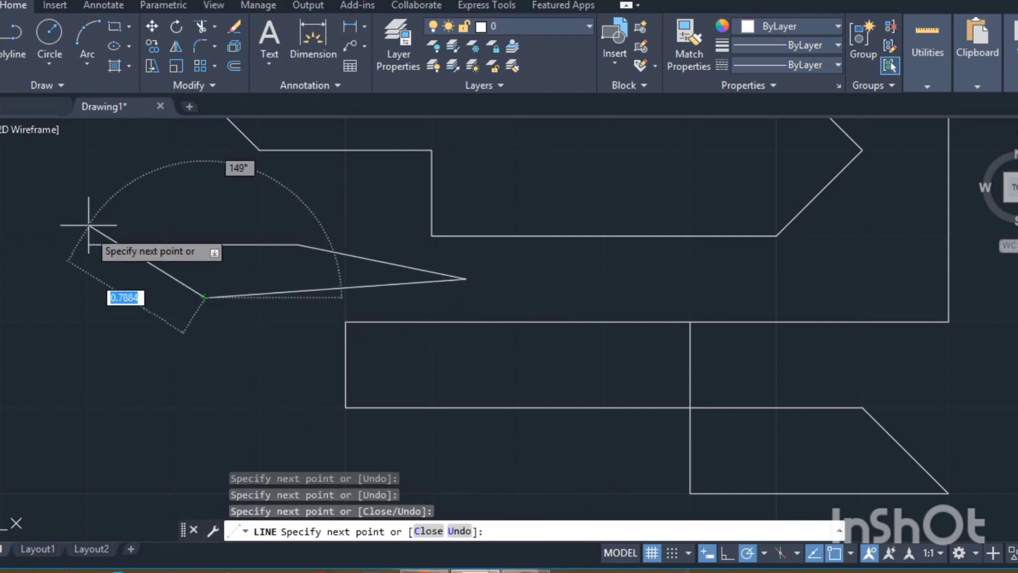
pyautogui.click(99, 195)
pyautogui.click(0, 205)
pyautogui.click(150, 379)
pyautogui.rightClick(239, 373)
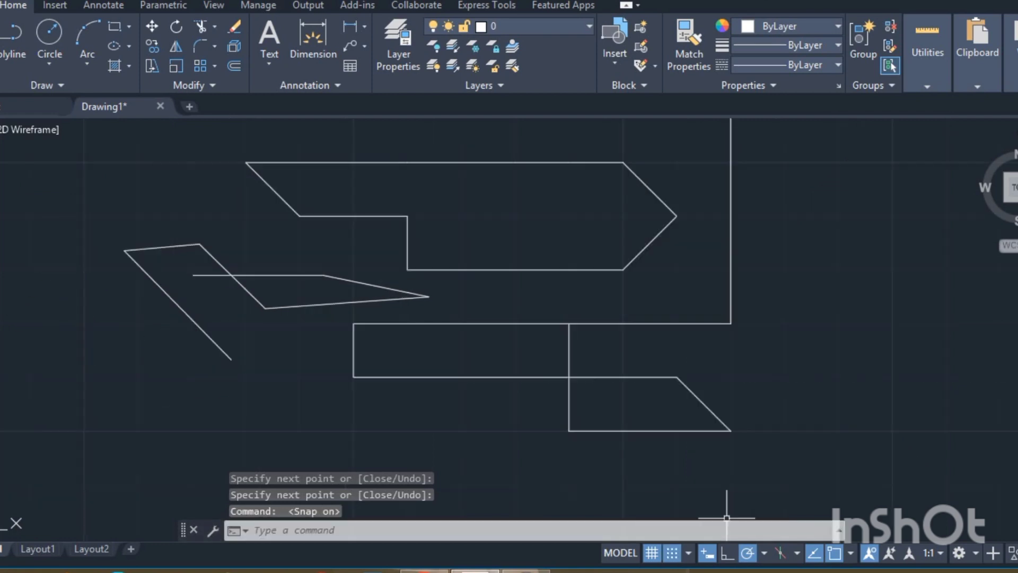